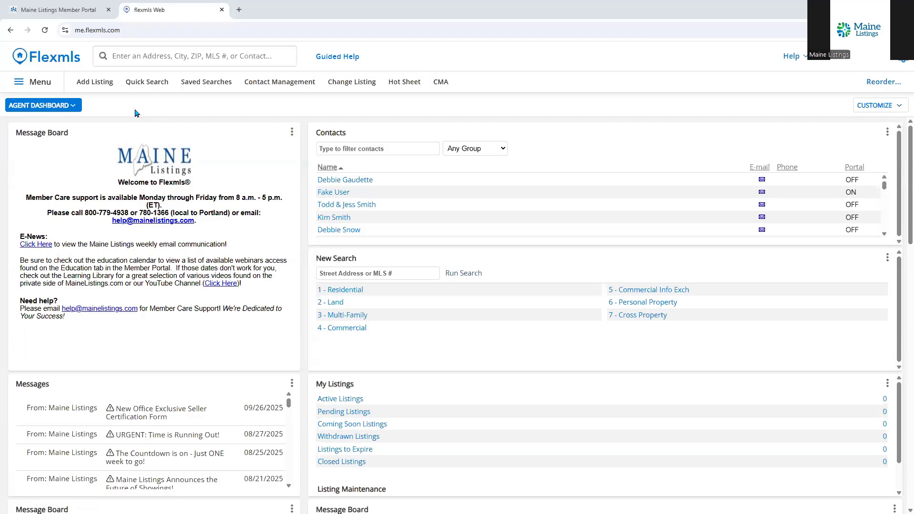
Open the My Reports page in the account preferences
click(15, 88)
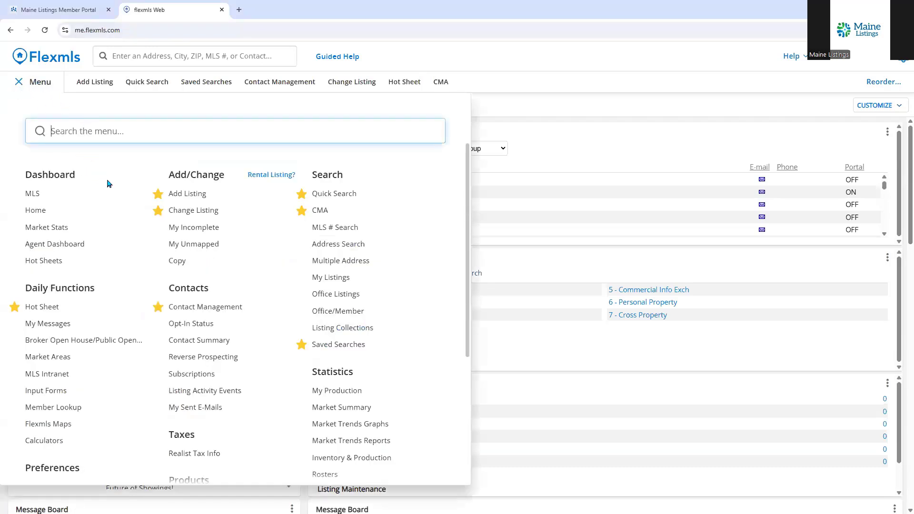
scroll(108, 187, down, 4)
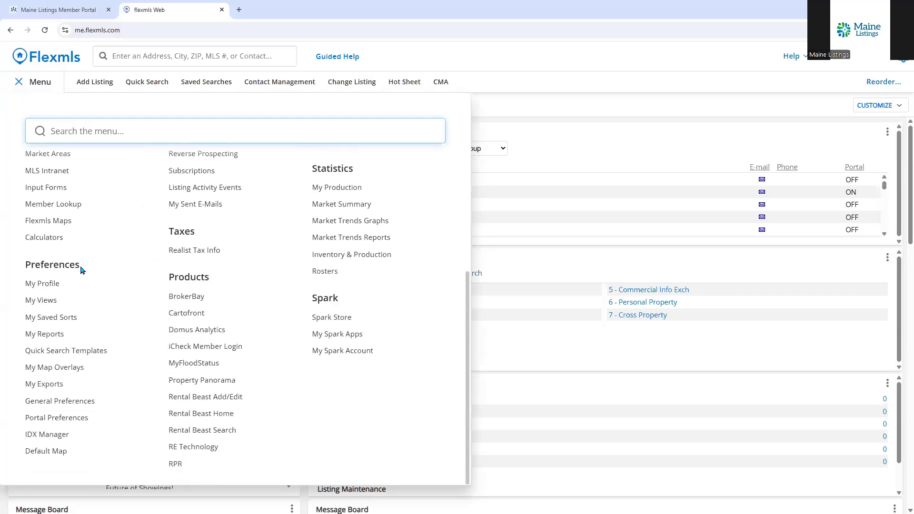
click(57, 339)
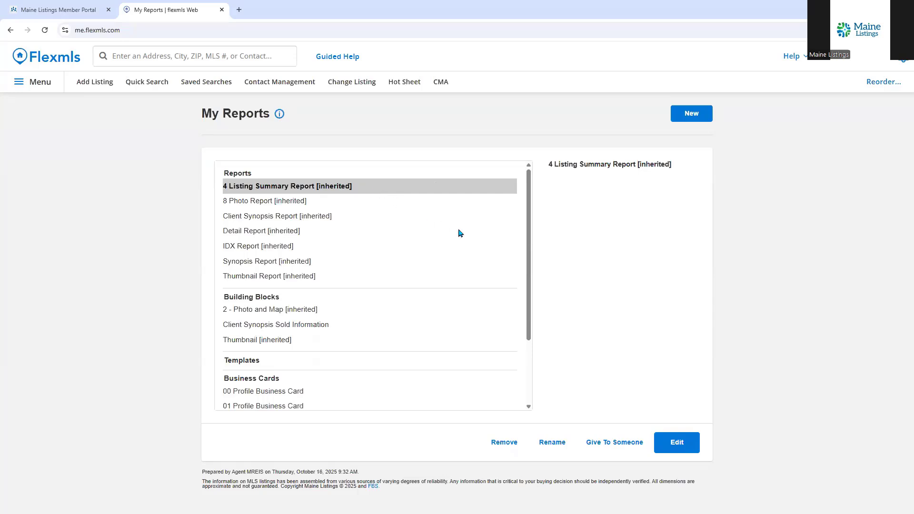
Create a new Customer Flyer report based on the template named Flyer
scroll(461, 279, down, 3)
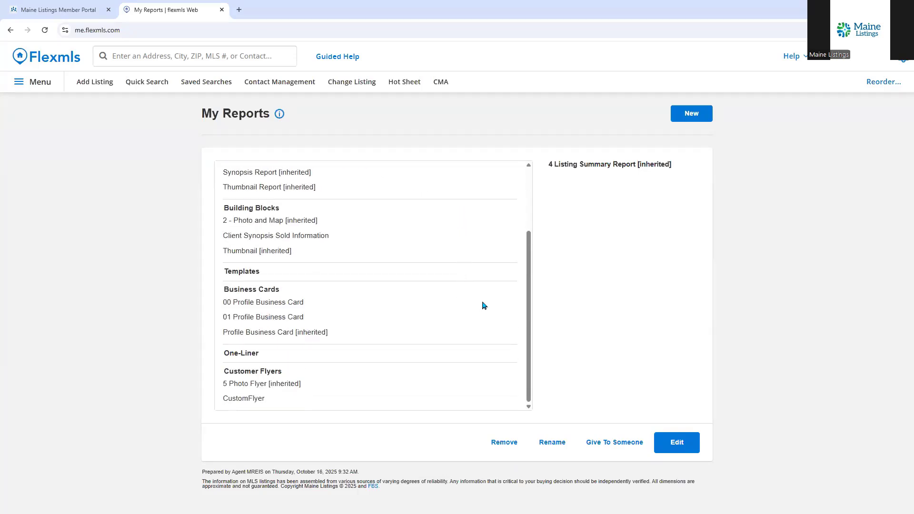
click(699, 117)
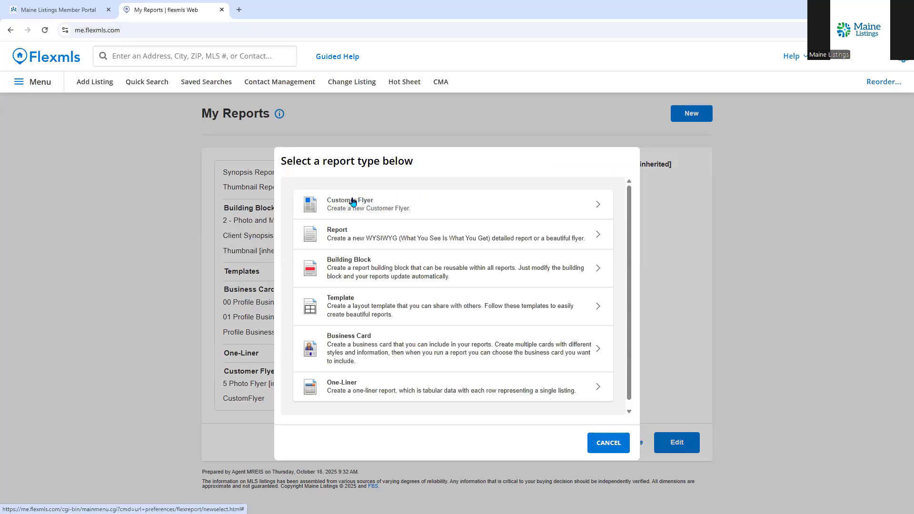
click(510, 216)
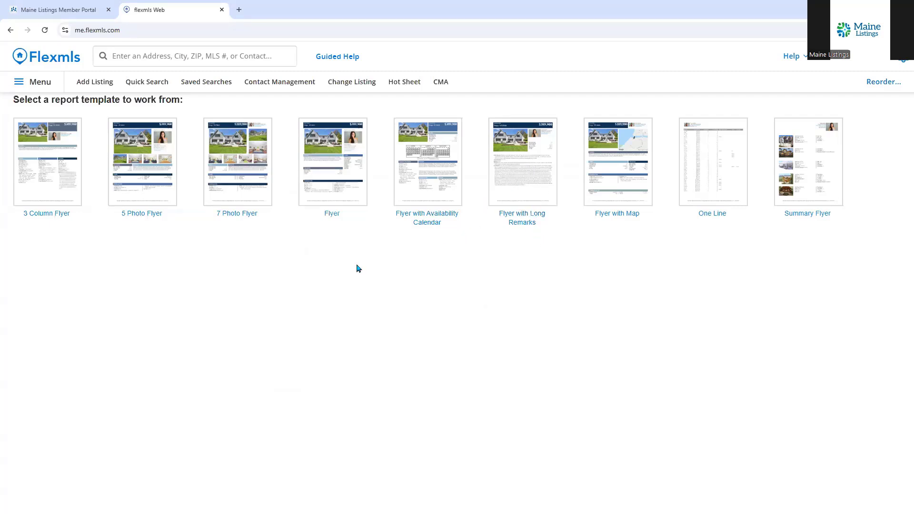
click(329, 170)
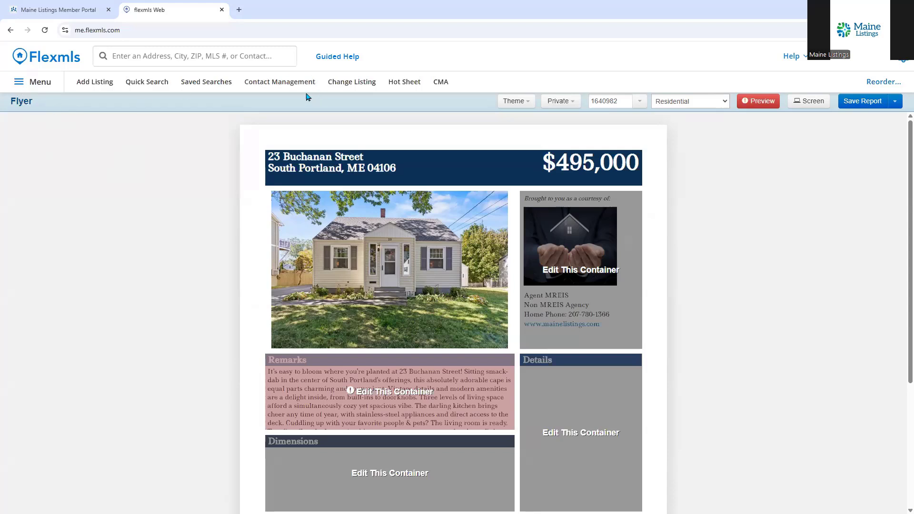
Try the Chalk and Grayscale themes on the flyer and return it to Shades of Blue
click(527, 106)
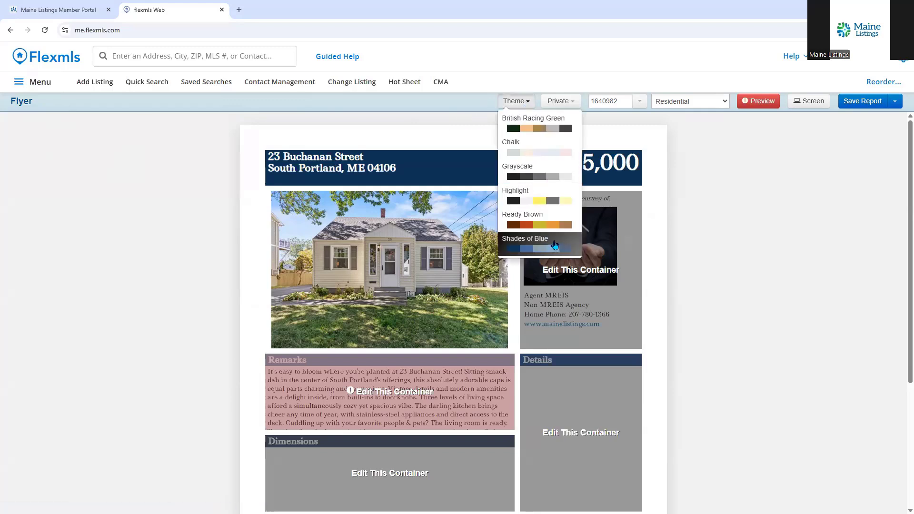
click(549, 153)
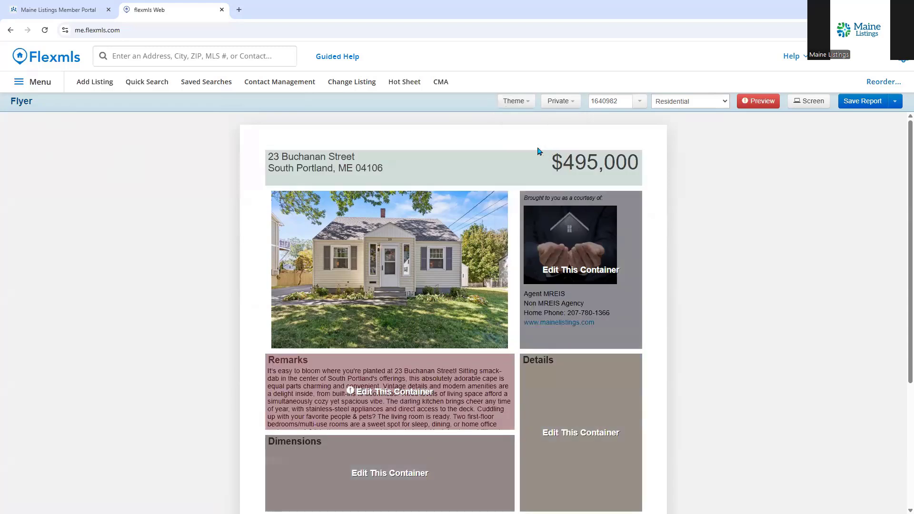
click(528, 102)
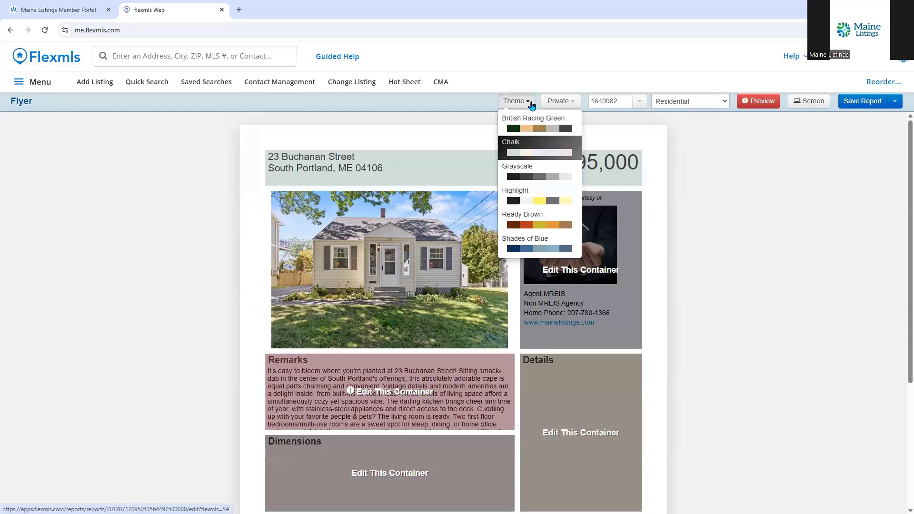
click(538, 176)
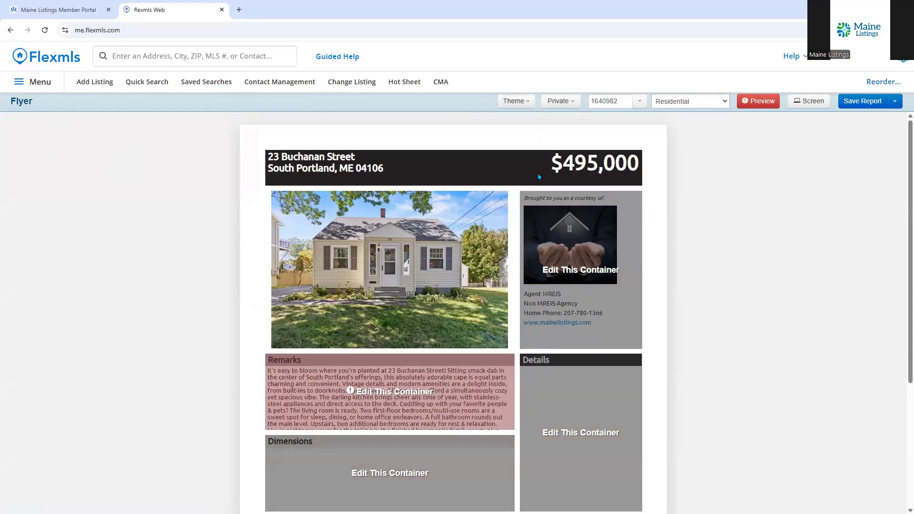
click(519, 102)
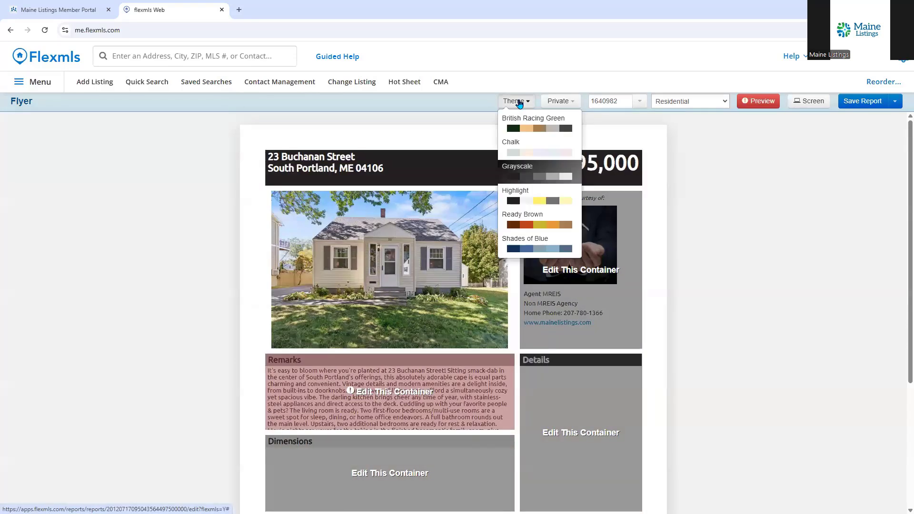
click(542, 242)
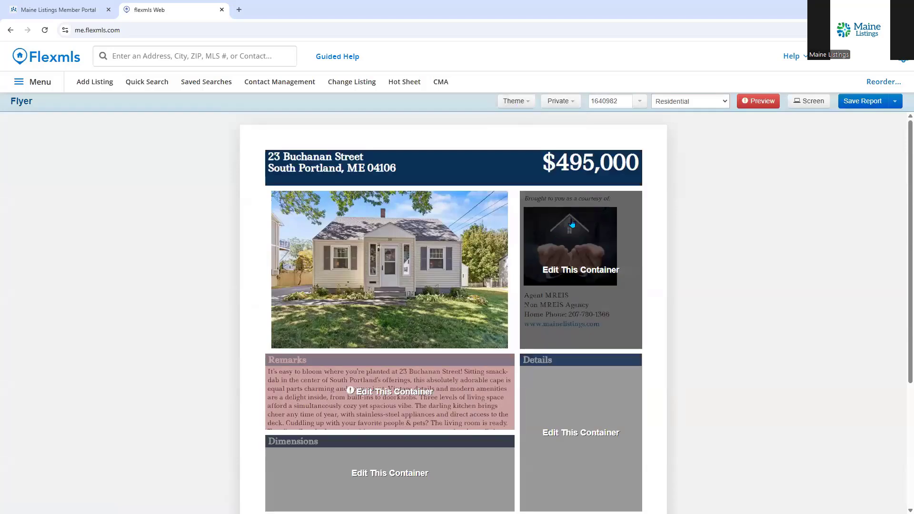
click(574, 102)
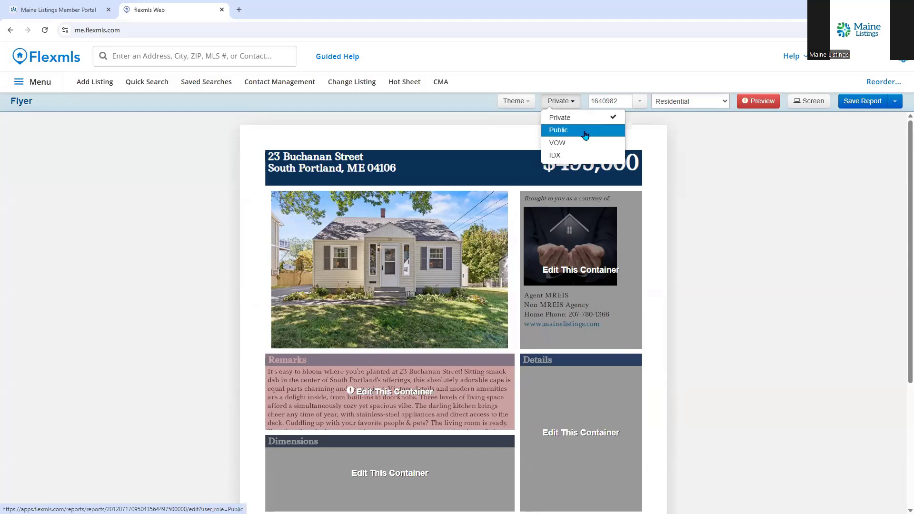
click(577, 101)
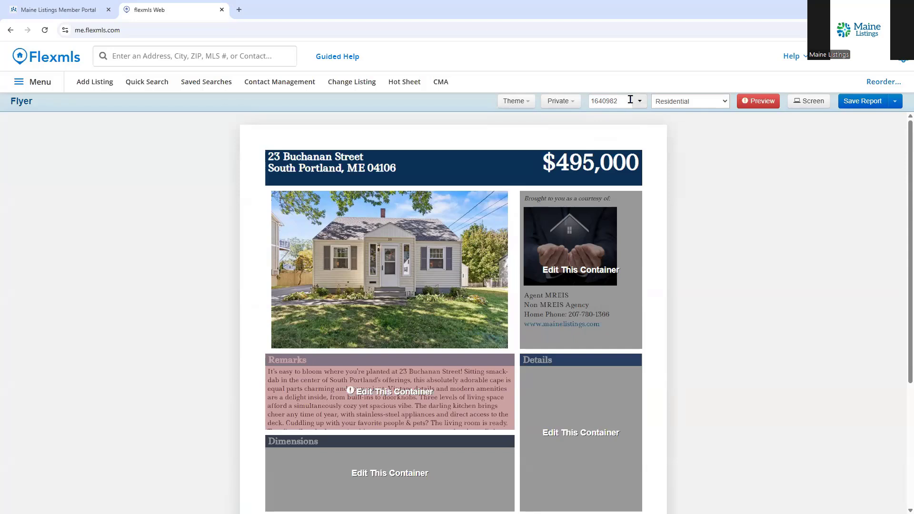
Load listing 1639631 as the flyer's sample property and select Residential as its property type
drag(621, 100, 589, 106)
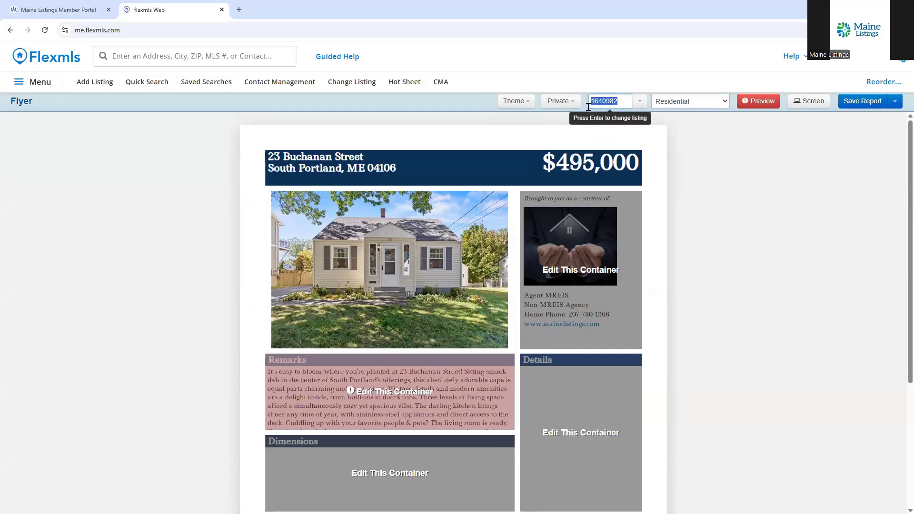
click(681, 144)
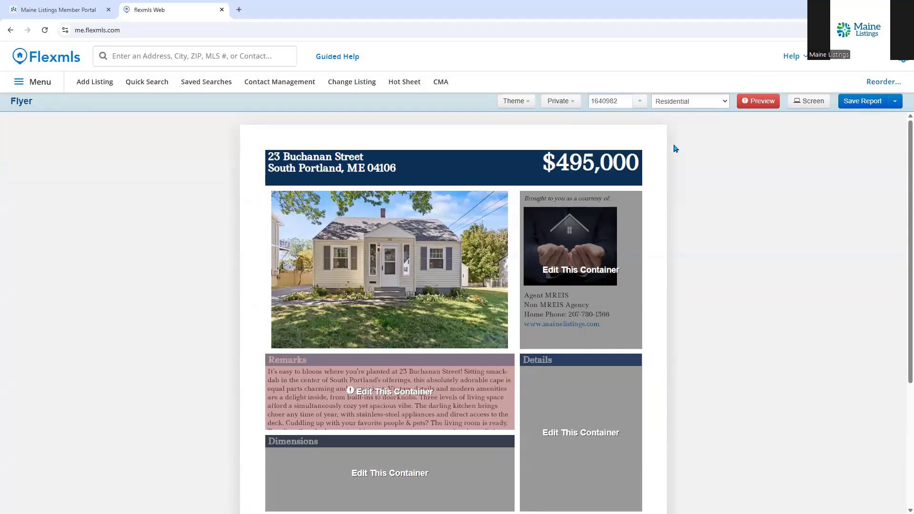
drag(620, 101, 580, 117)
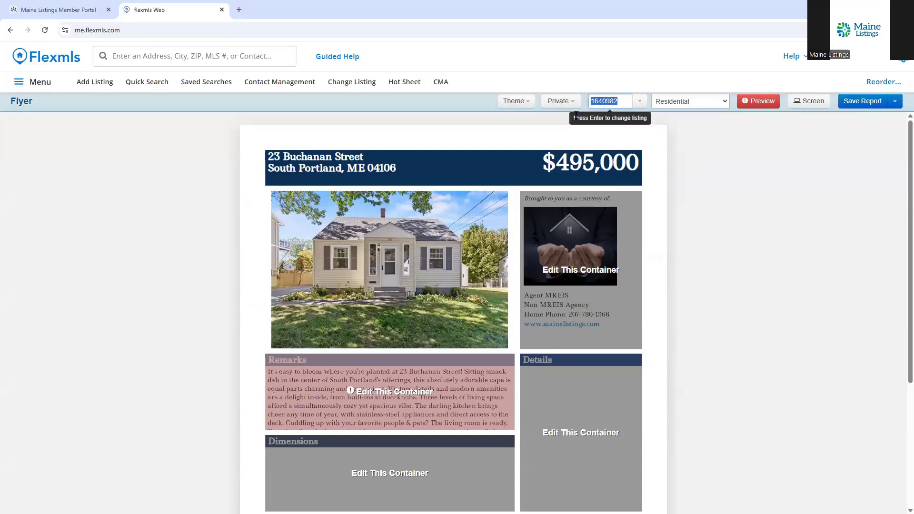
text(16)
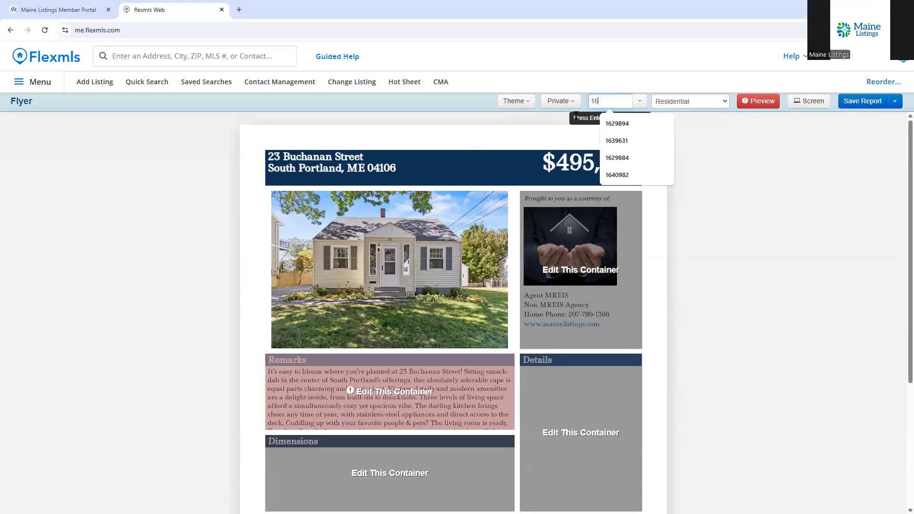
text(39631)
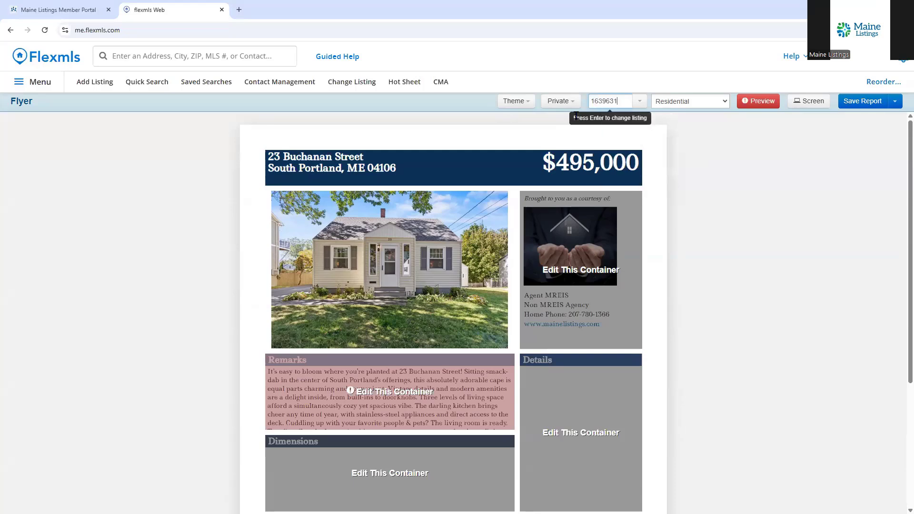
key(Return)
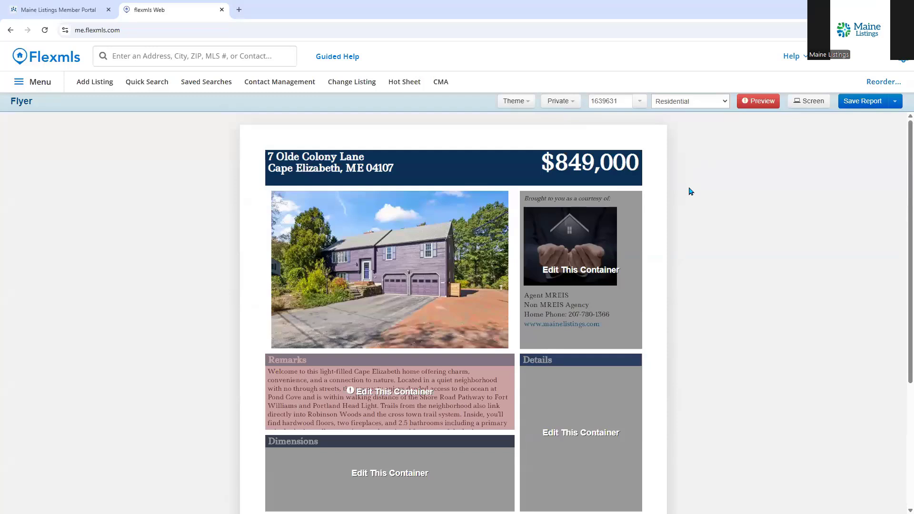
click(714, 105)
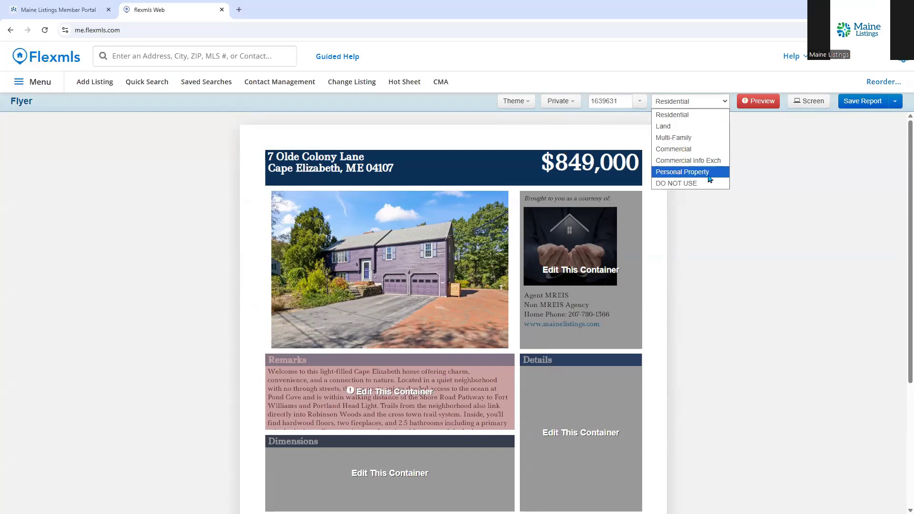
click(709, 118)
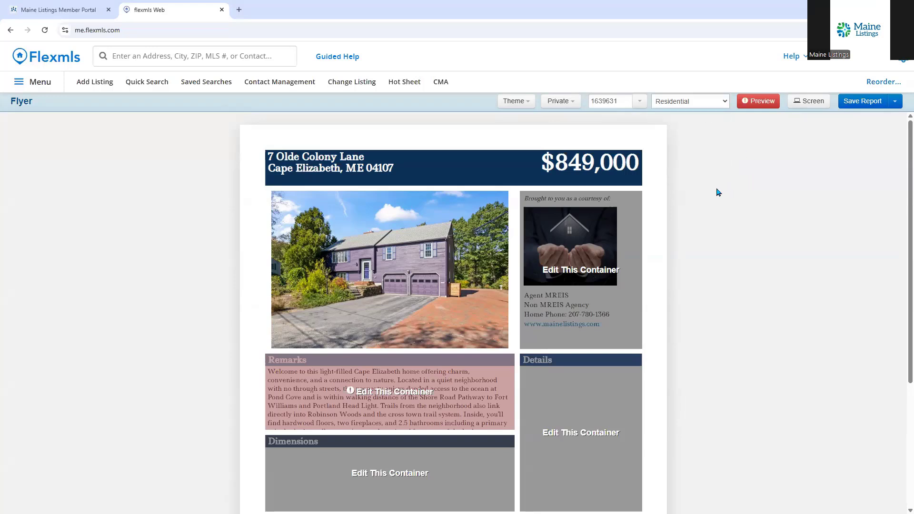
Preview the whole flyer without its container overlays, down to the Additional Info section, and return to editing
click(754, 108)
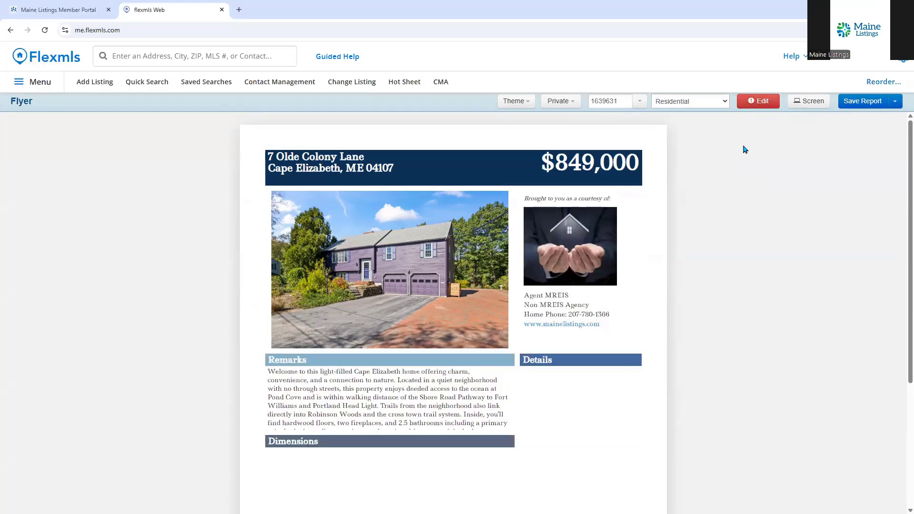
scroll(710, 249, down, 3)
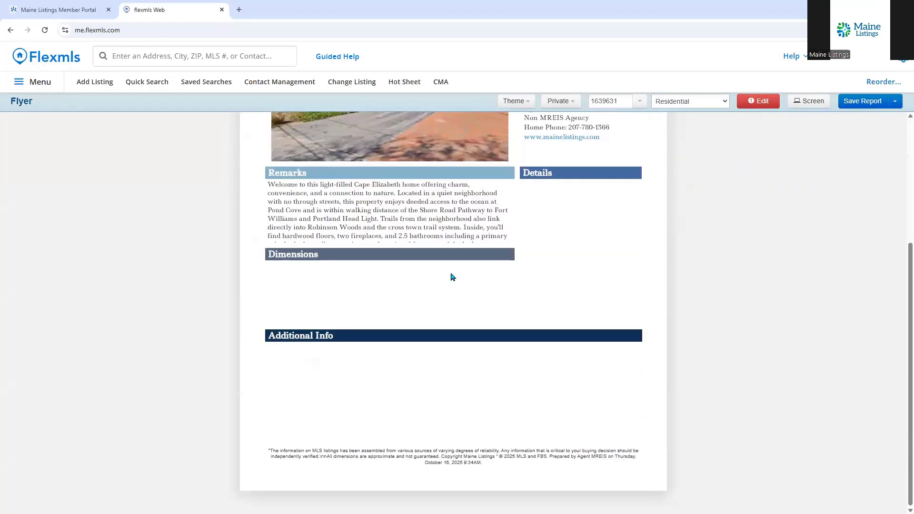
scroll(451, 250, up, 3)
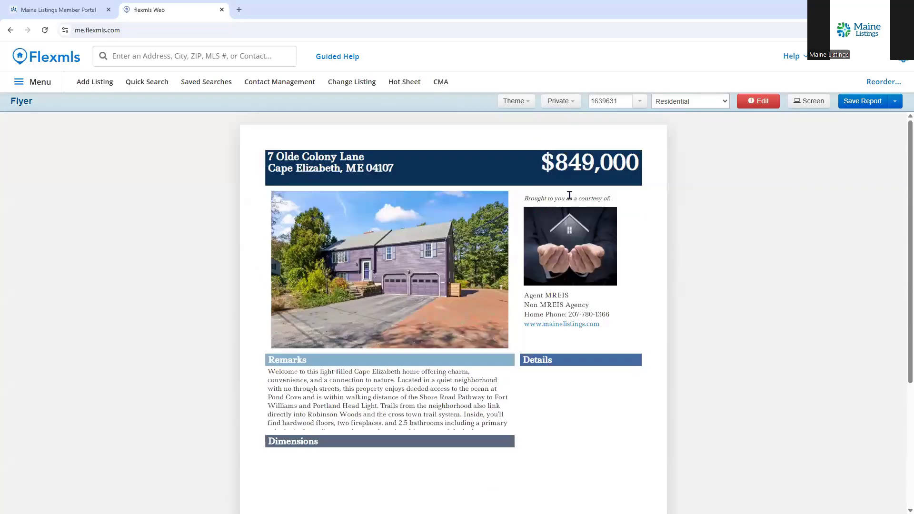
click(752, 101)
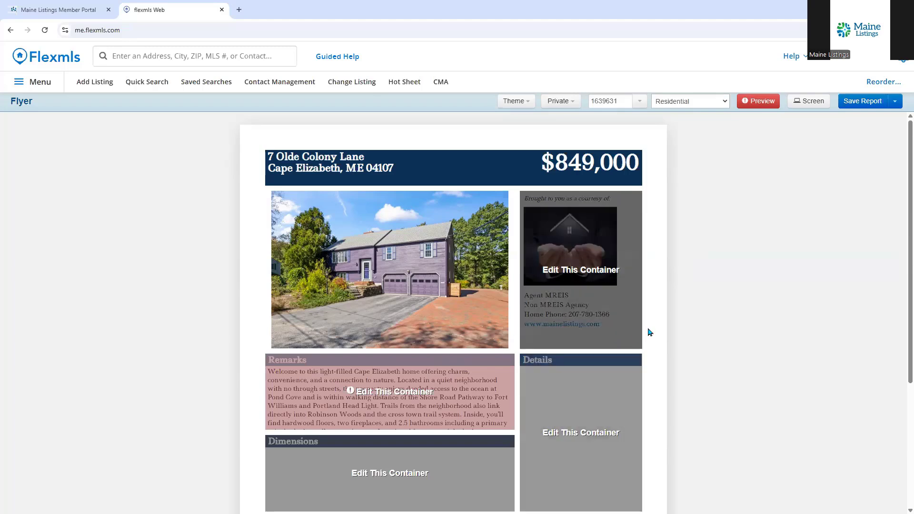
Check the flyer's screen layout in a reduced browser window, restore the window to full size and return to the print layout
click(811, 104)
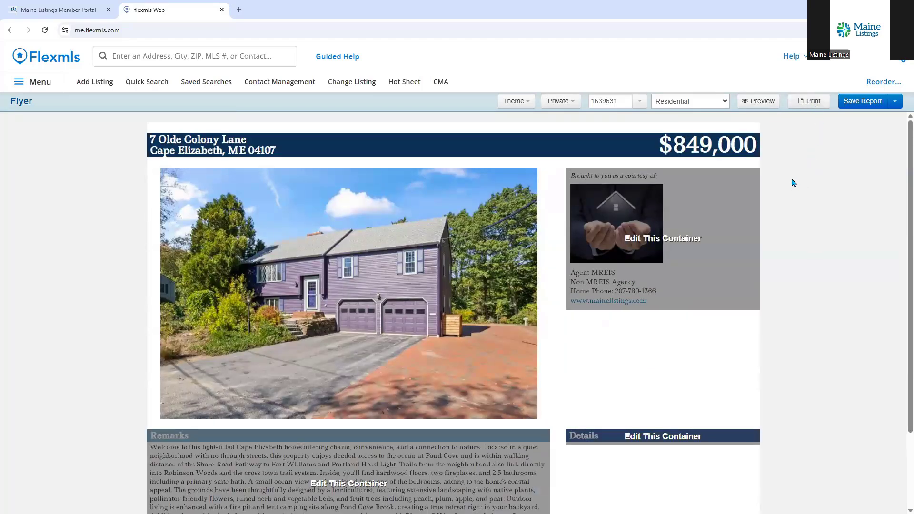
drag(805, 14, 722, 66)
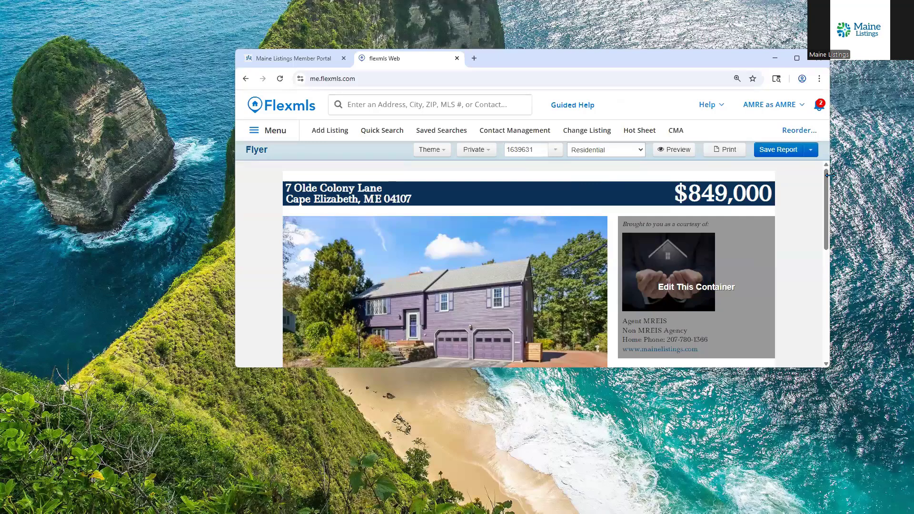
drag(830, 176, 828, 174)
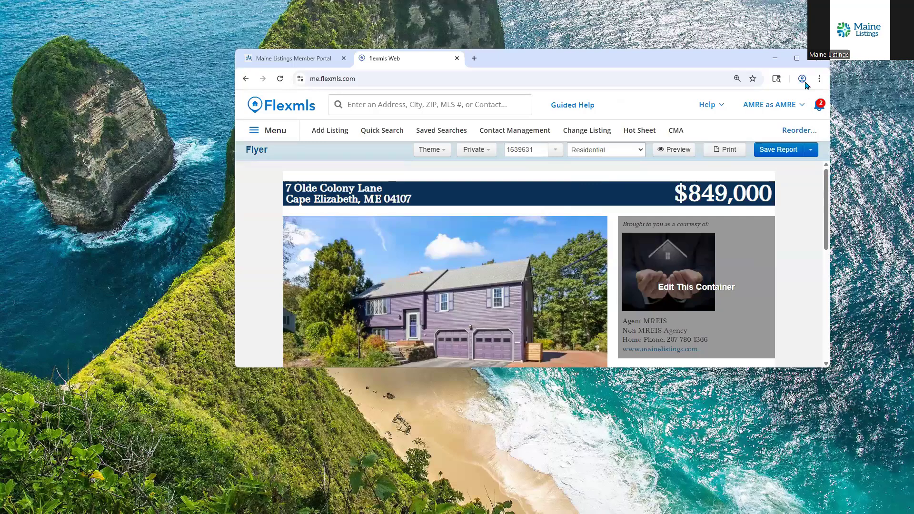
click(795, 60)
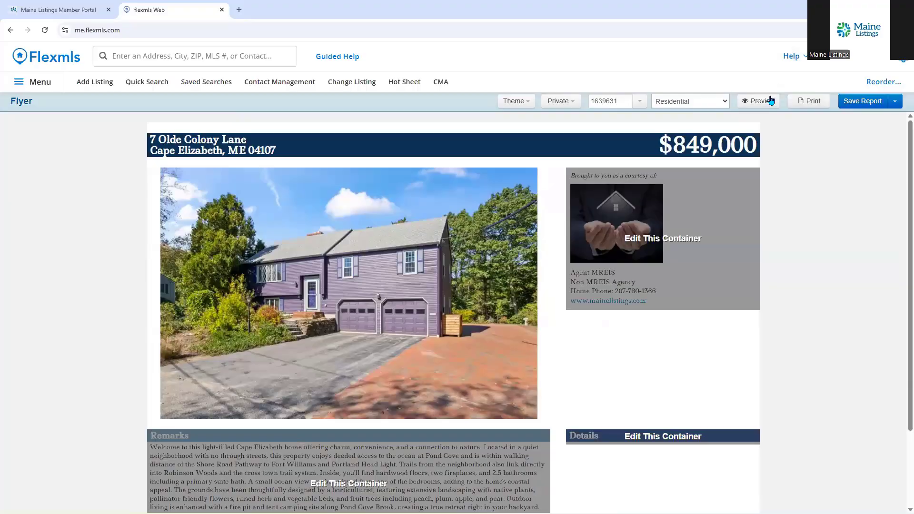
click(810, 101)
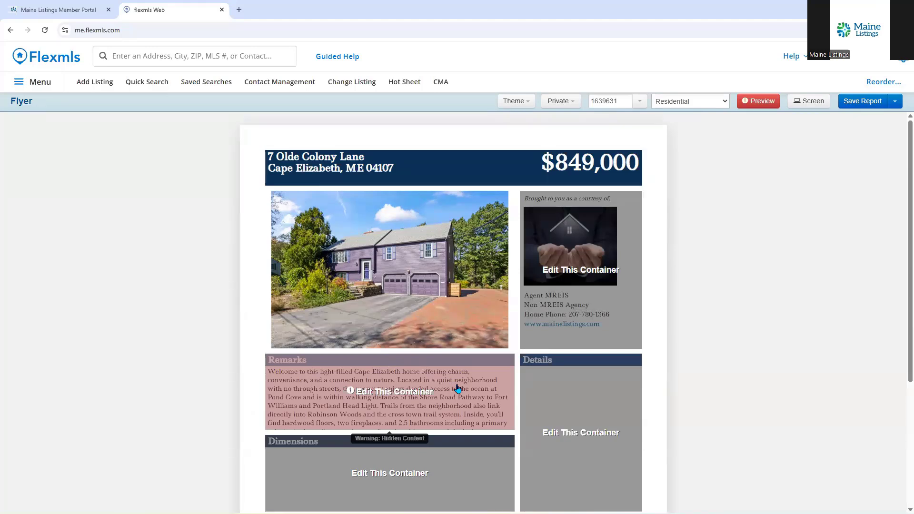
Open the Additional Info container beneath Dimensions for editing and retitle it Remarks
scroll(458, 388, down, 3)
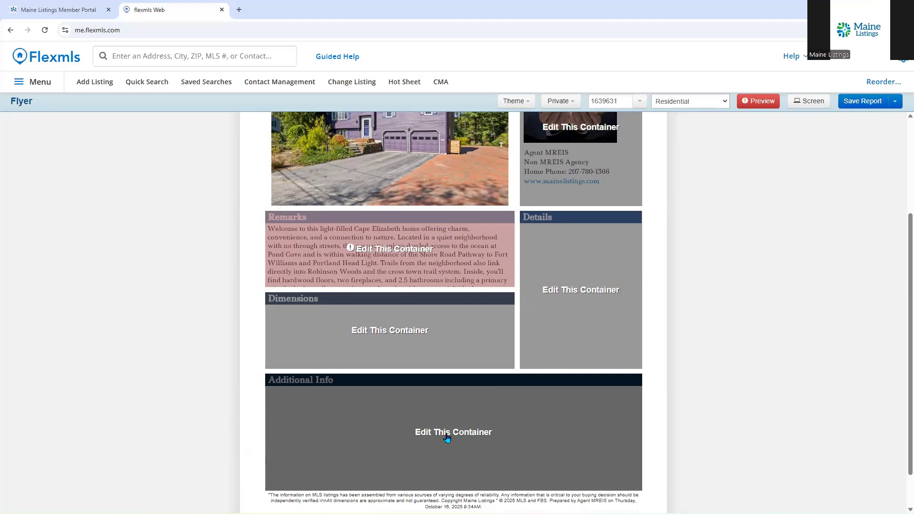
click(447, 438)
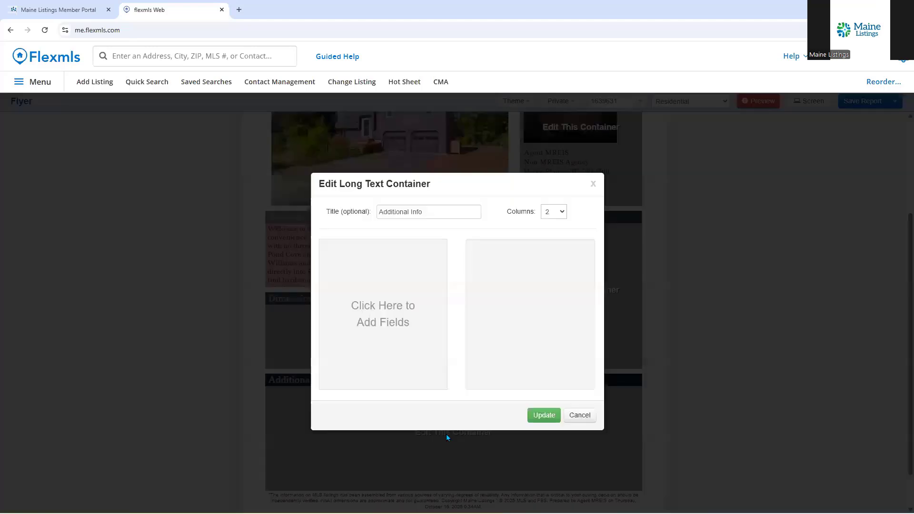
click(440, 213)
drag(440, 212, 366, 215)
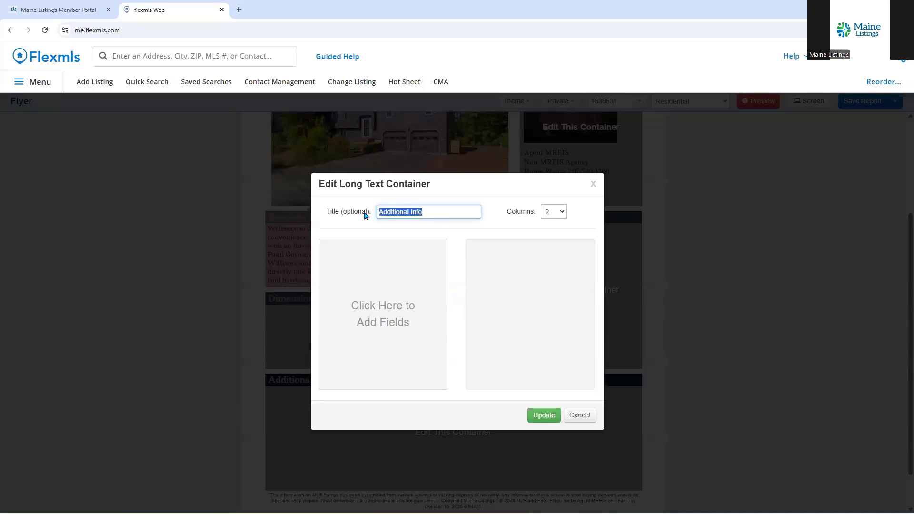
text(Remarks)
Find the Remarks field, add it to the retitled Remarks container and apply the update
click(380, 308)
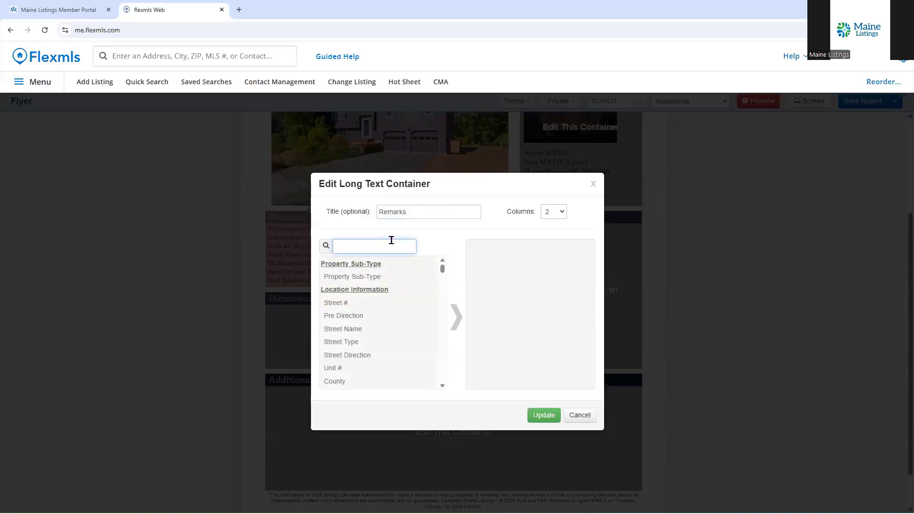
text(remark)
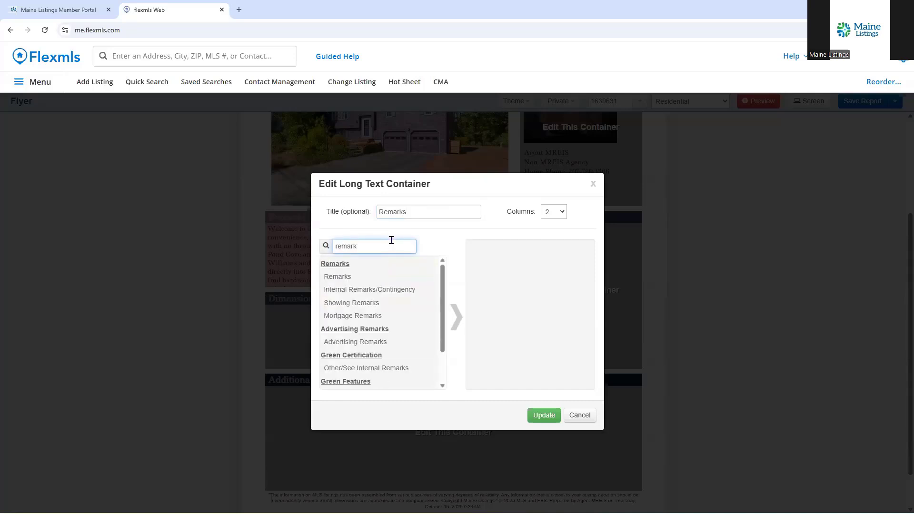
click(363, 278)
click(363, 278)
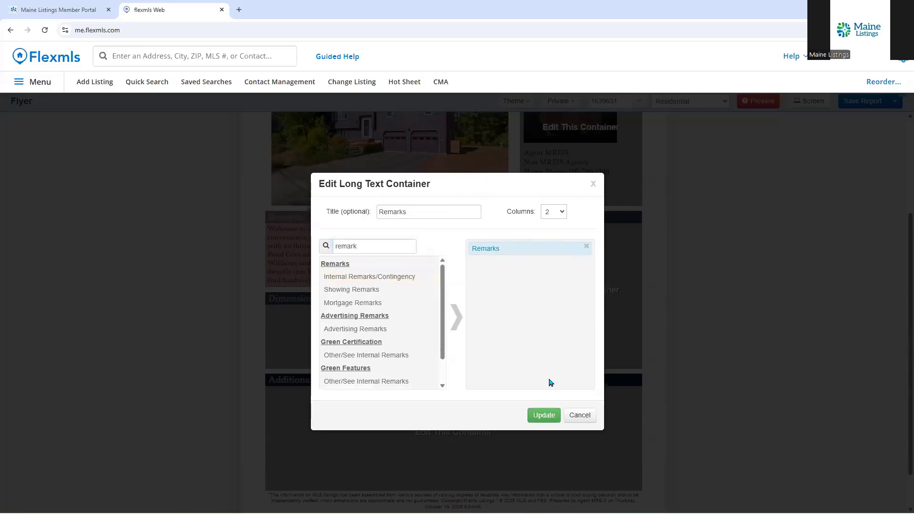
click(546, 418)
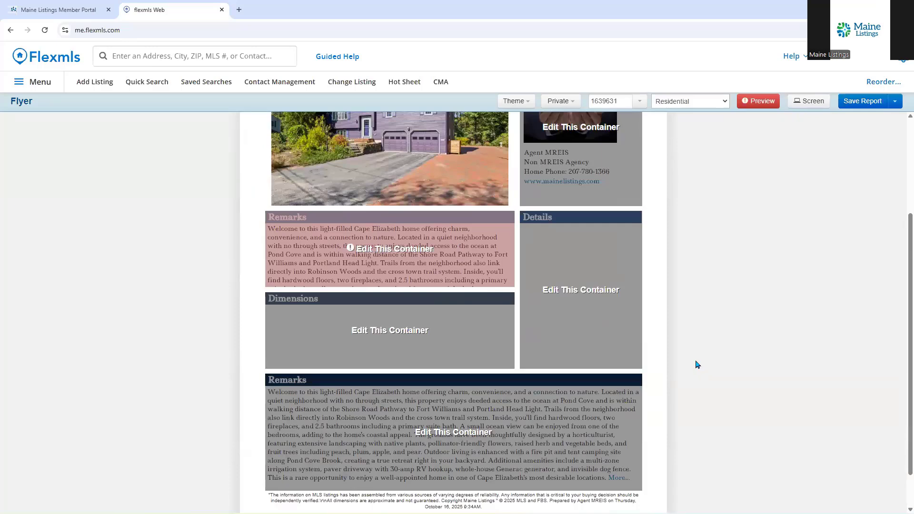
Open the Remarks container directly below the property photo and retitle it Amenities
scroll(694, 366, down, 1)
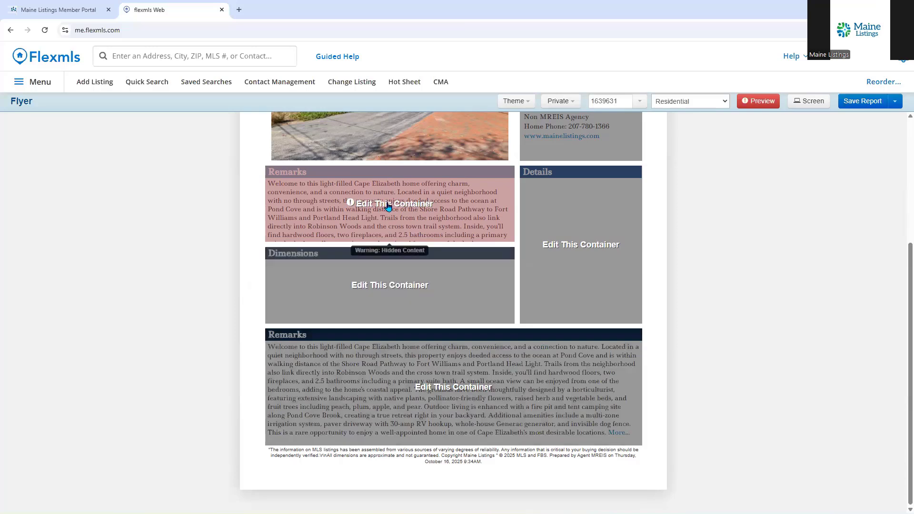
click(387, 207)
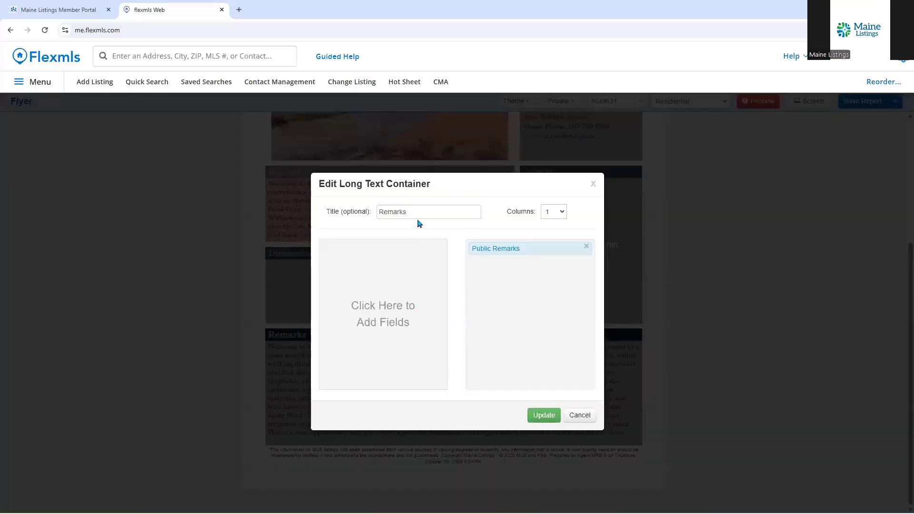
drag(420, 211, 363, 215)
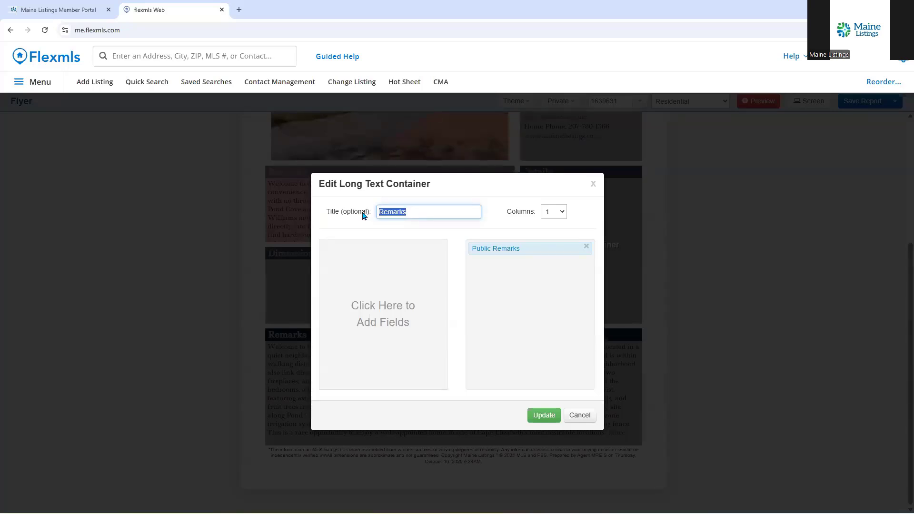
text(Amenities)
Add the whole Amenities field group to the Amenities container, remove Public Remarks from it and apply the update
click(383, 311)
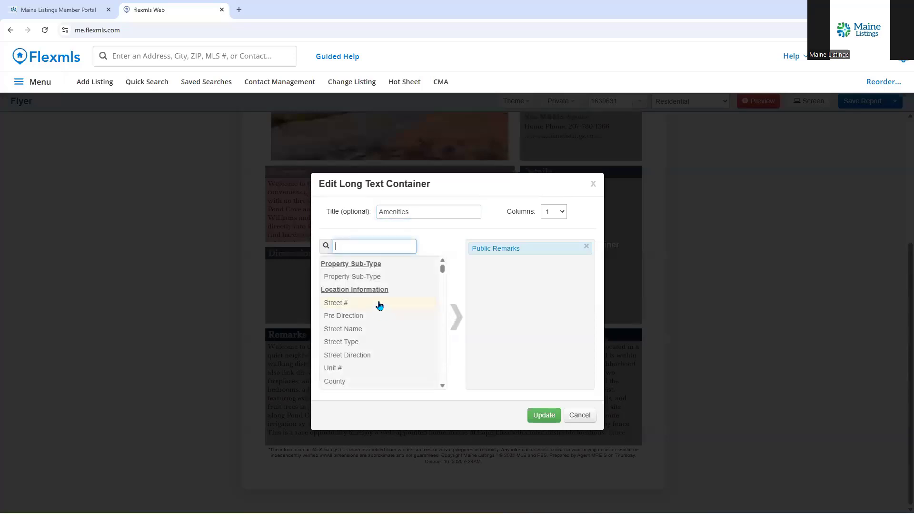
text(amn)
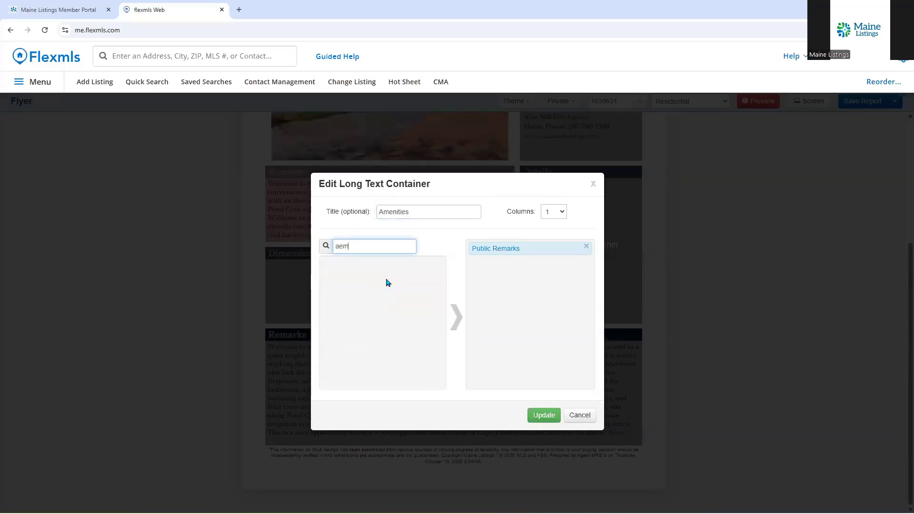
key(BackSpace)
key(BackSpace)
text(men)
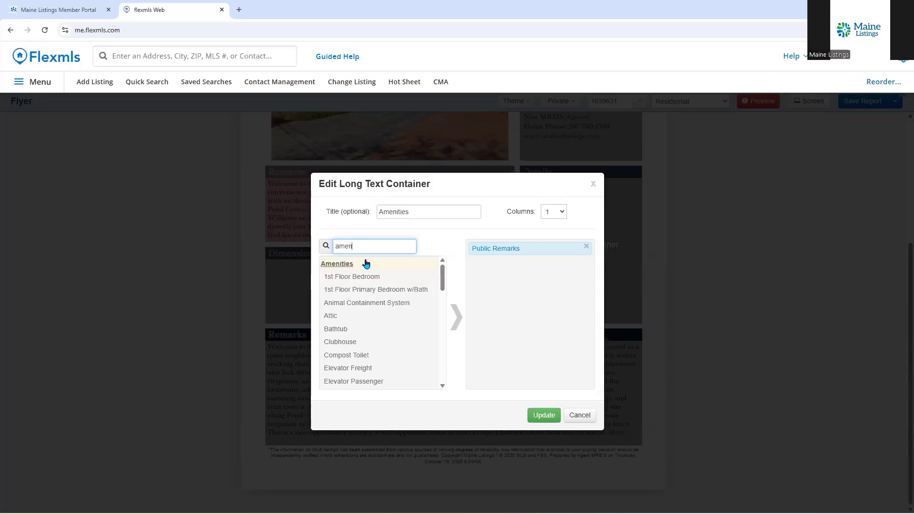
click(366, 263)
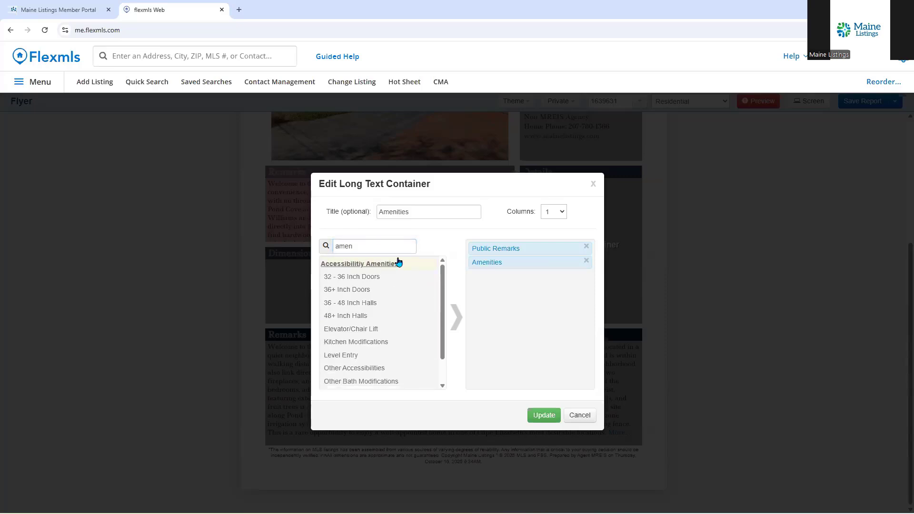
click(586, 247)
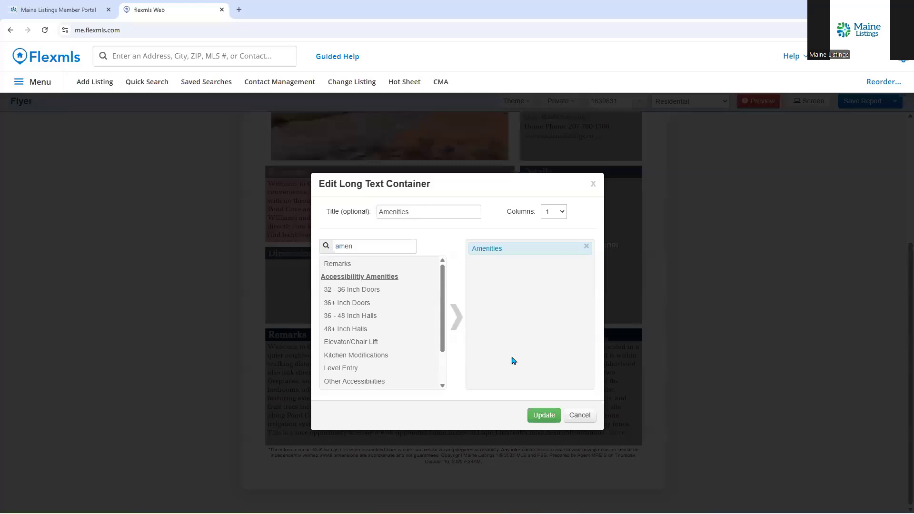
click(543, 415)
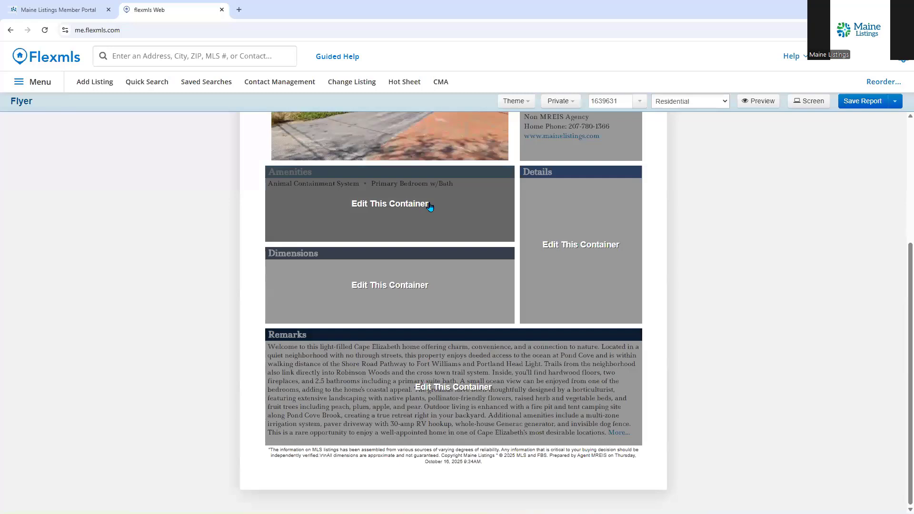
Open the Details container for editing and retitle it Water
click(605, 240)
drag(441, 211, 379, 211)
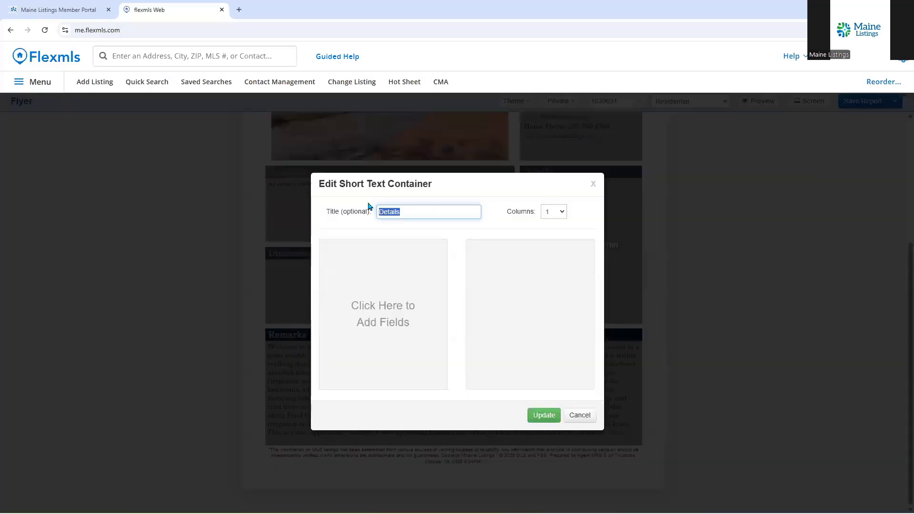
text(Water)
Add the Water Frontage, Water Frontage Owned and Water Frontage Shared fields to the Water container and apply the update
click(365, 311)
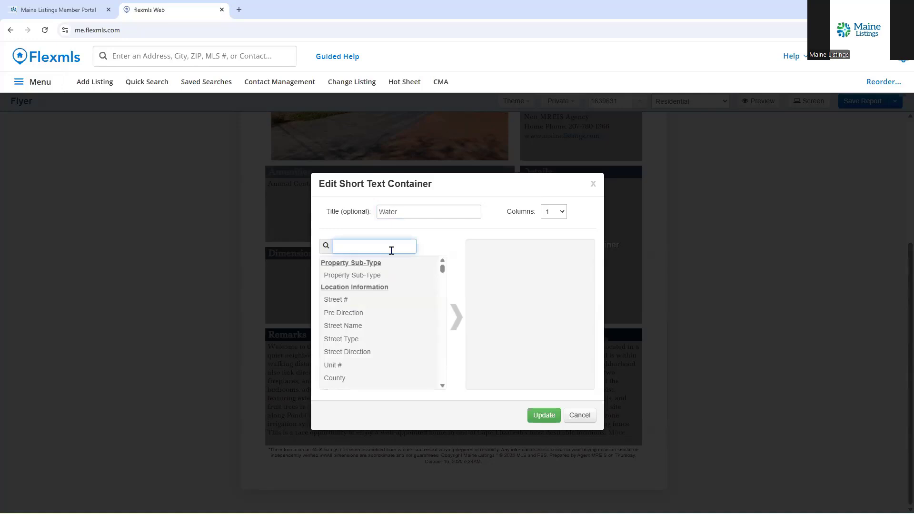
text(water)
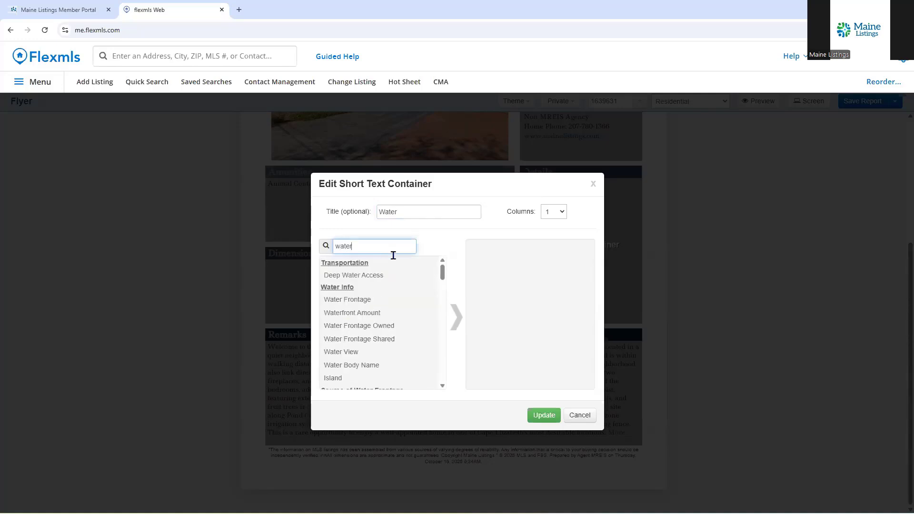
click(359, 300)
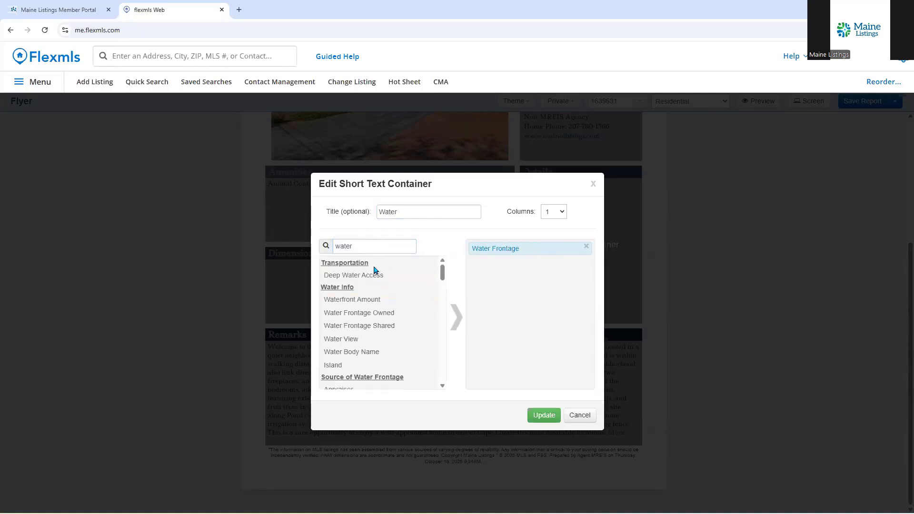
click(382, 316)
click(383, 317)
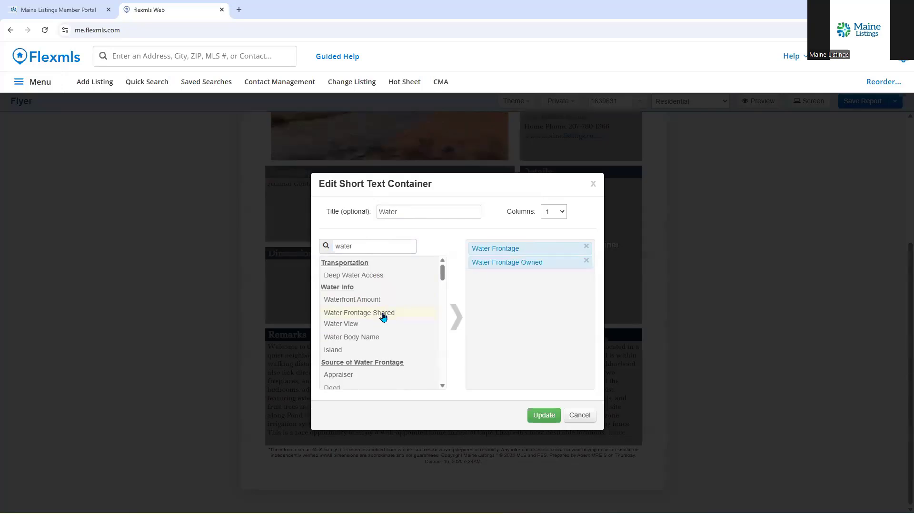
click(538, 418)
click(538, 418)
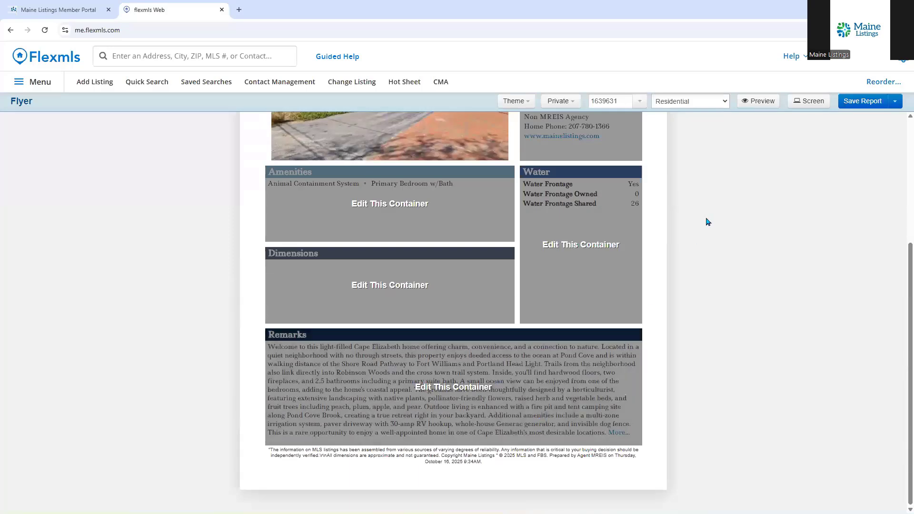
Open the Dimensions container for editing and retitle it Additional Info
scroll(670, 244, up, 1)
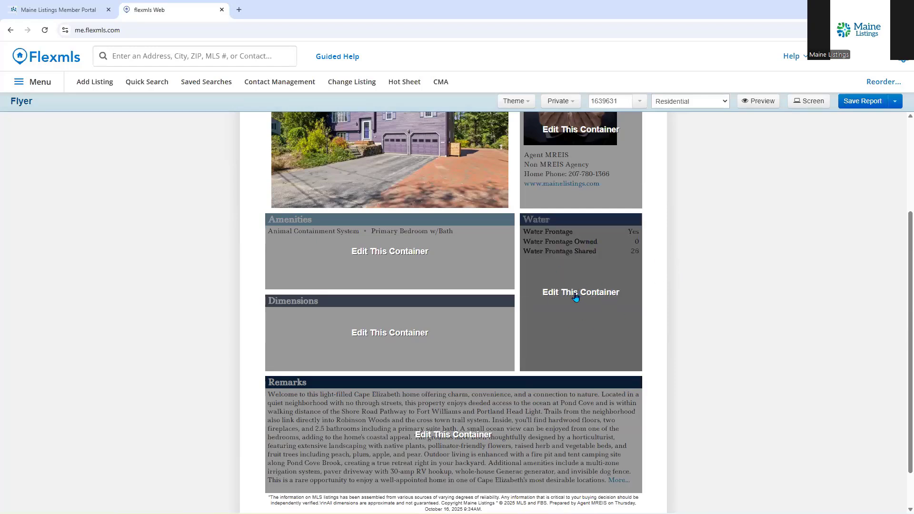
click(389, 335)
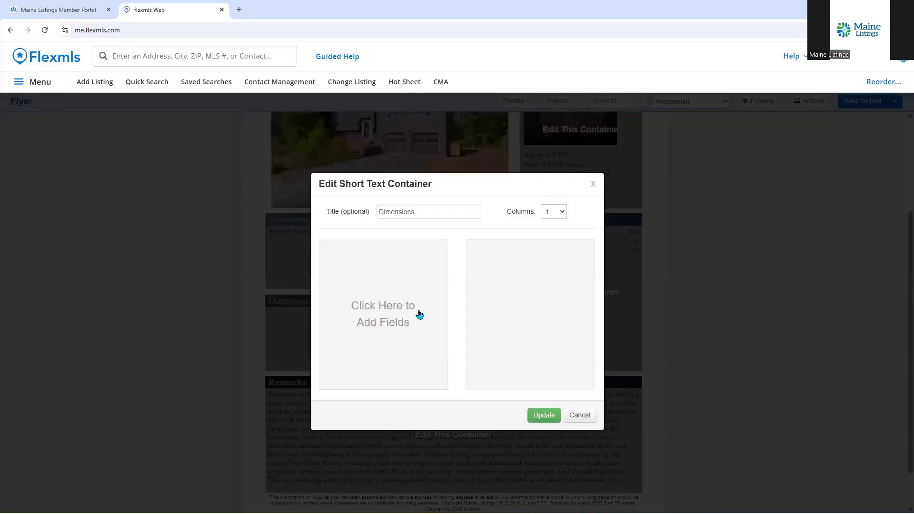
drag(425, 211, 347, 210)
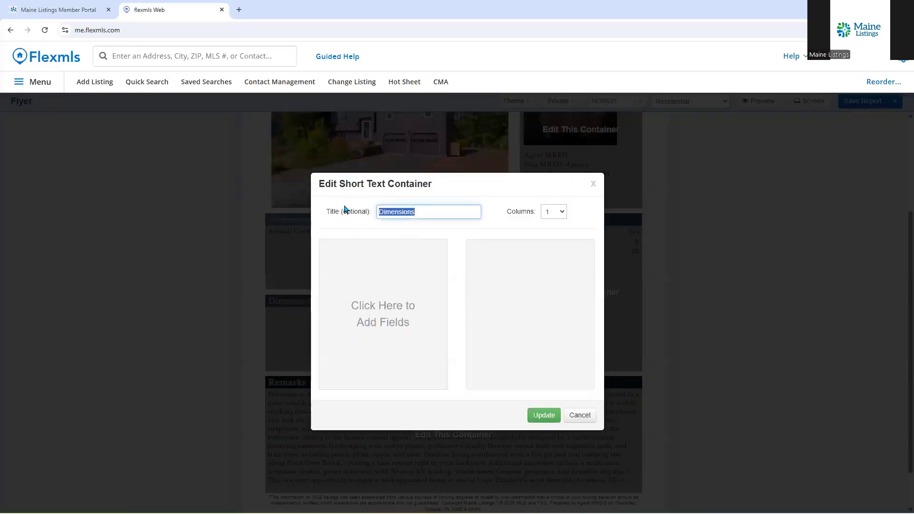
text(Additional Info)
Add the SqFt Finished Total, Year Built and Lot Size Acres +/- fields to the Additional Info container
click(396, 317)
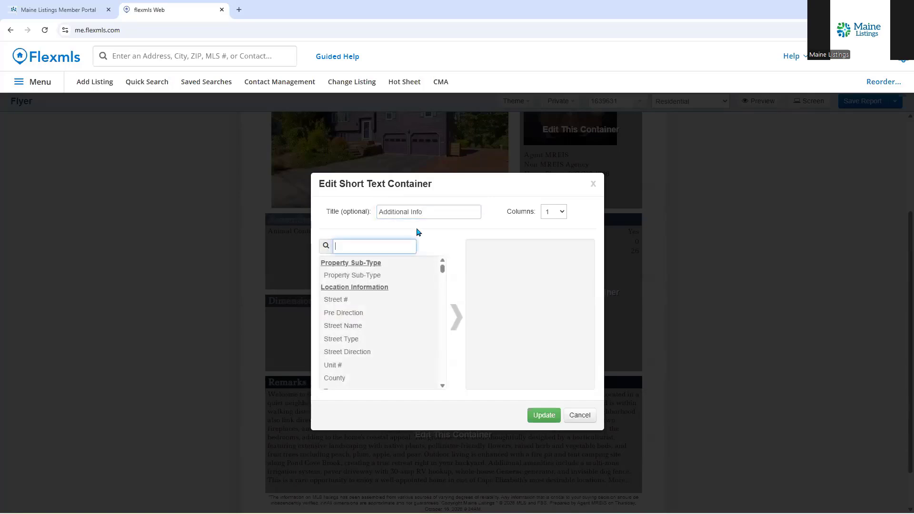
text(sq)
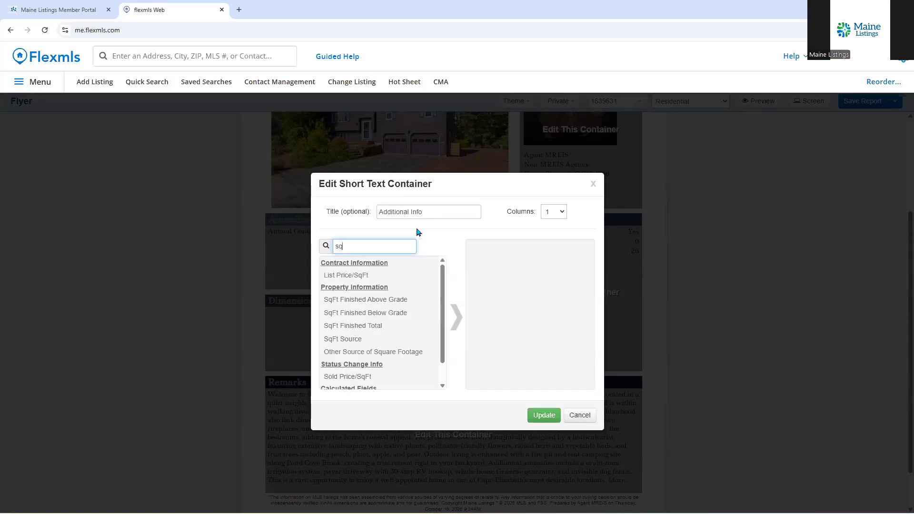
click(384, 329)
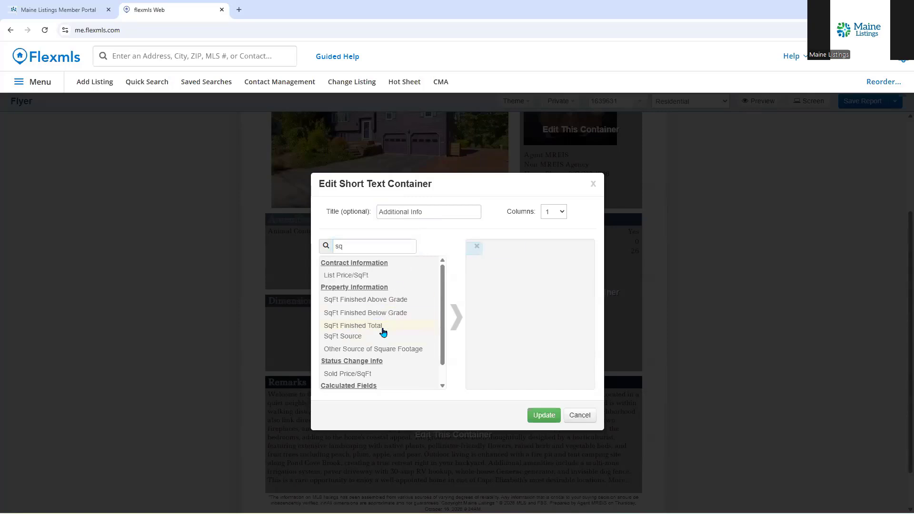
drag(369, 247, 332, 247)
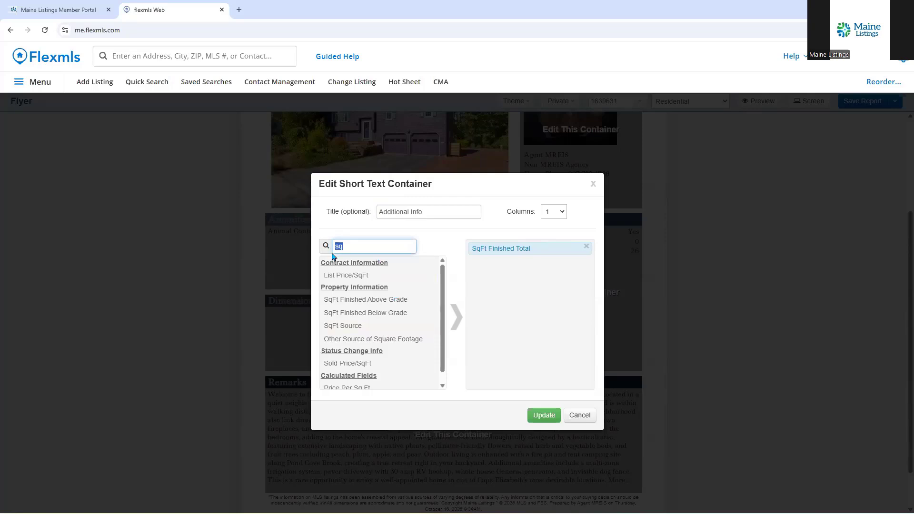
text(year)
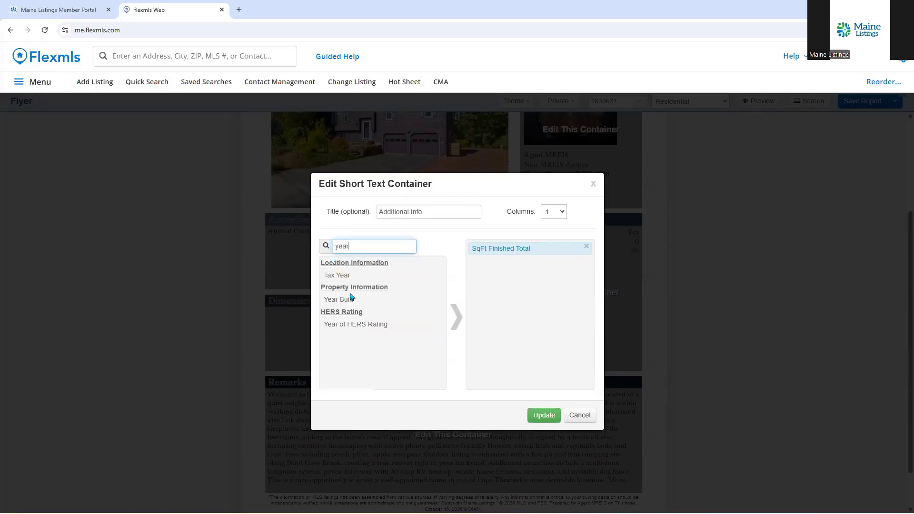
click(349, 299)
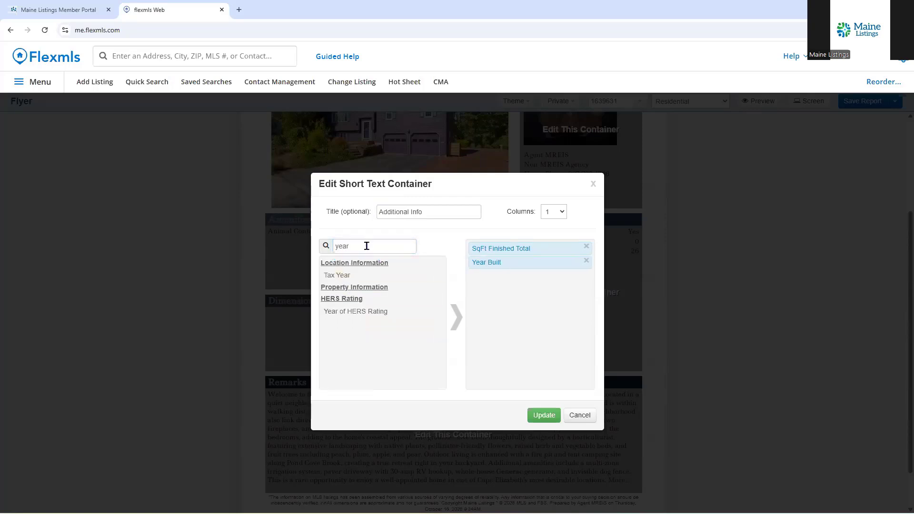
drag(367, 247, 324, 253)
text(lot s)
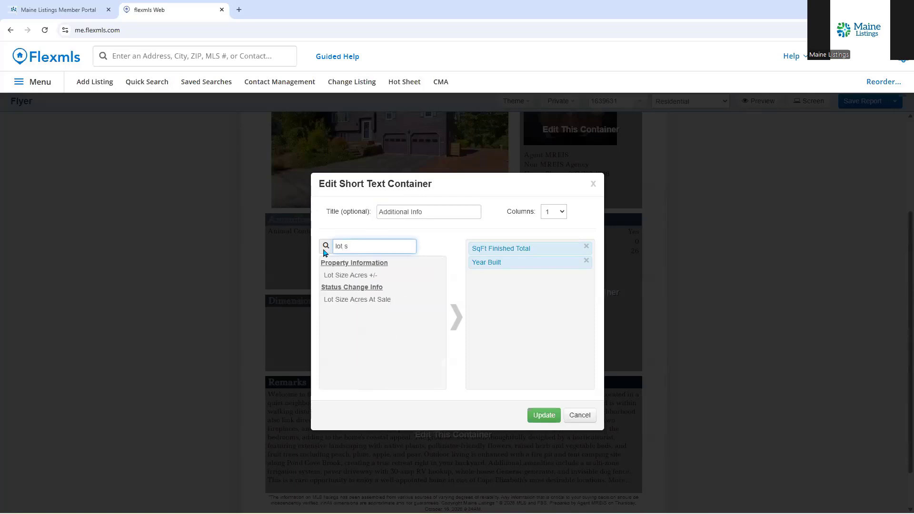
click(371, 276)
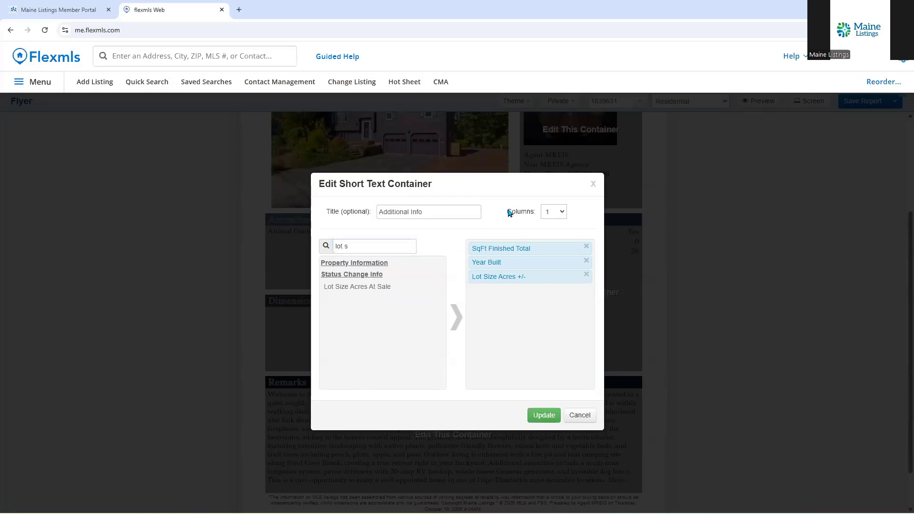
Set the Additional Info container to 2 columns and apply the update
drag(505, 212, 559, 213)
click(558, 213)
click(539, 416)
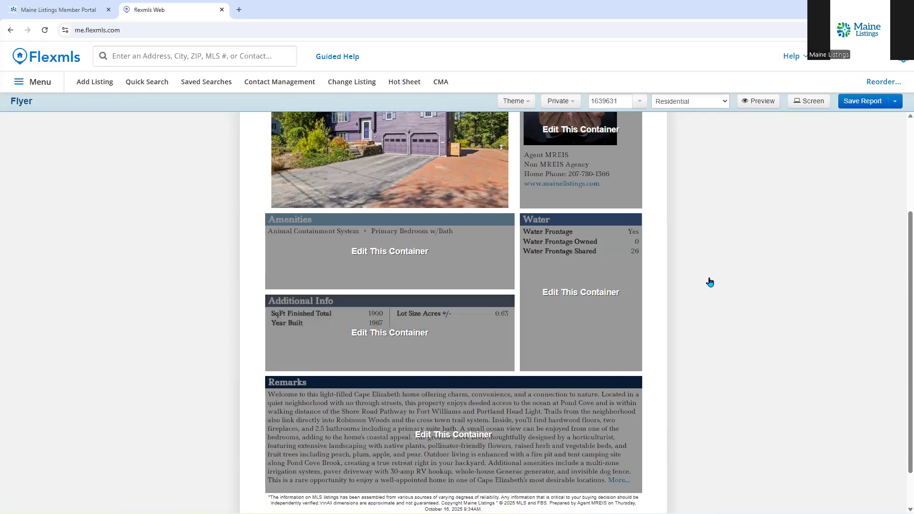
scroll(700, 282, up, 3)
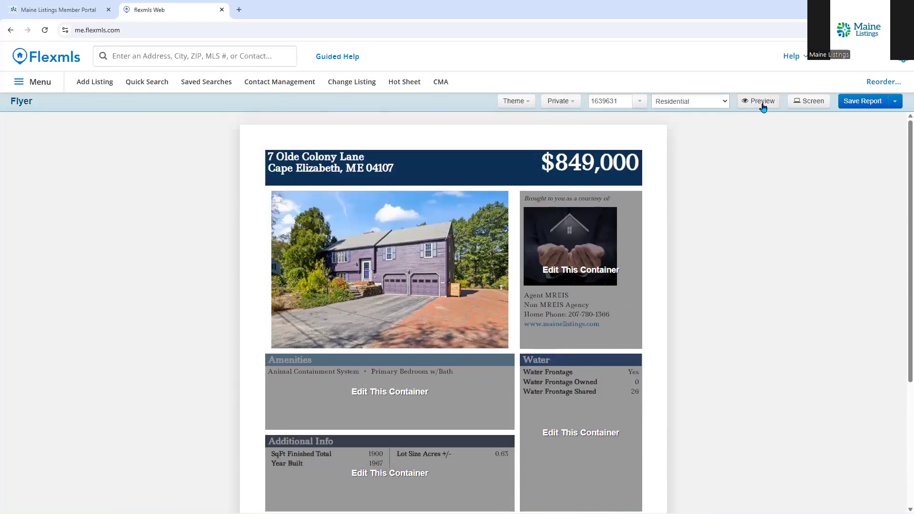
Preview the finished flyer and look through it from the header down to the Remarks section
click(757, 102)
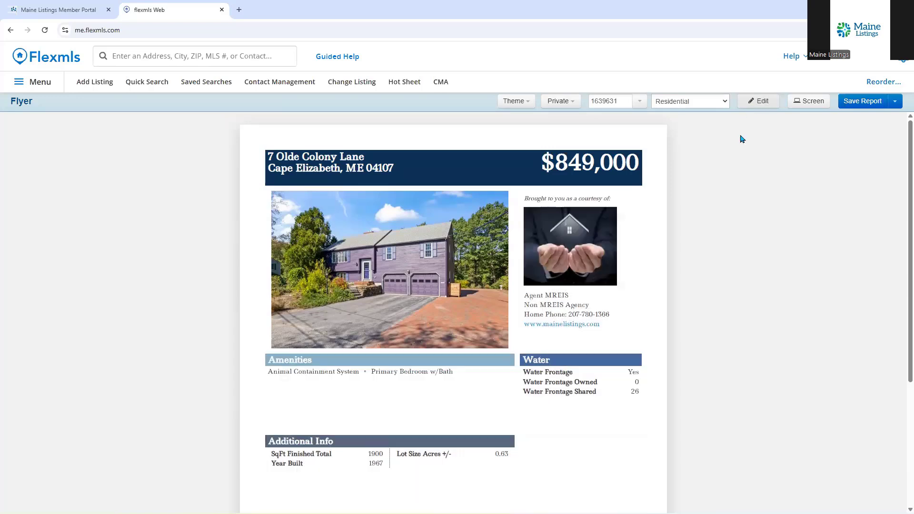
scroll(711, 215, down, 4)
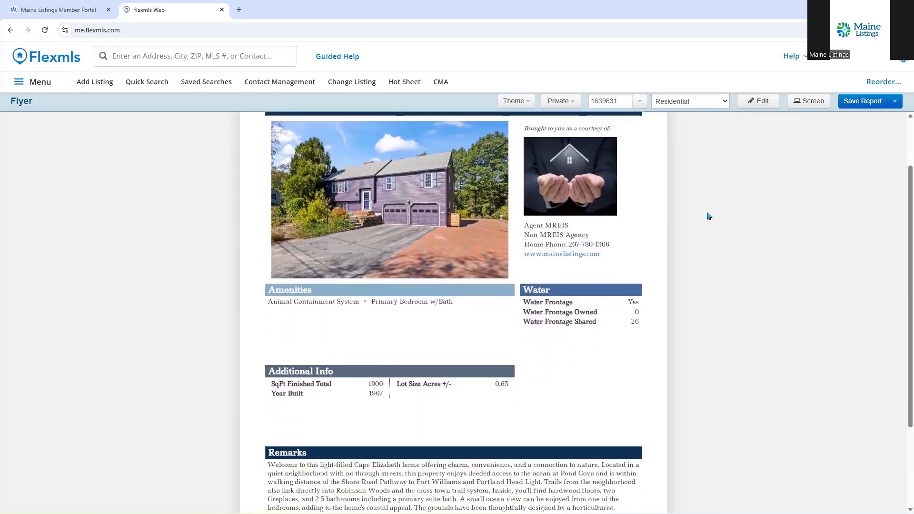
scroll(693, 257, up, 4)
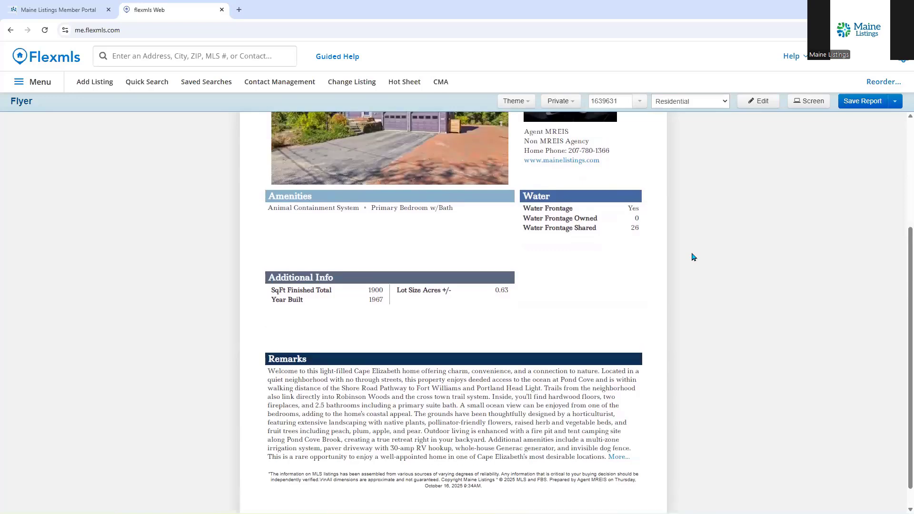
scroll(690, 258, up, 1)
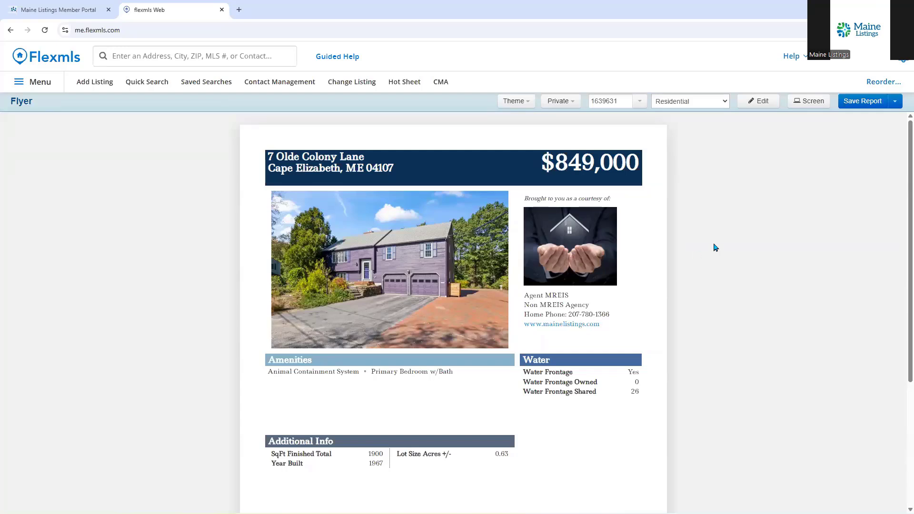
Save the customized report under the name Webinar Flyer
click(862, 105)
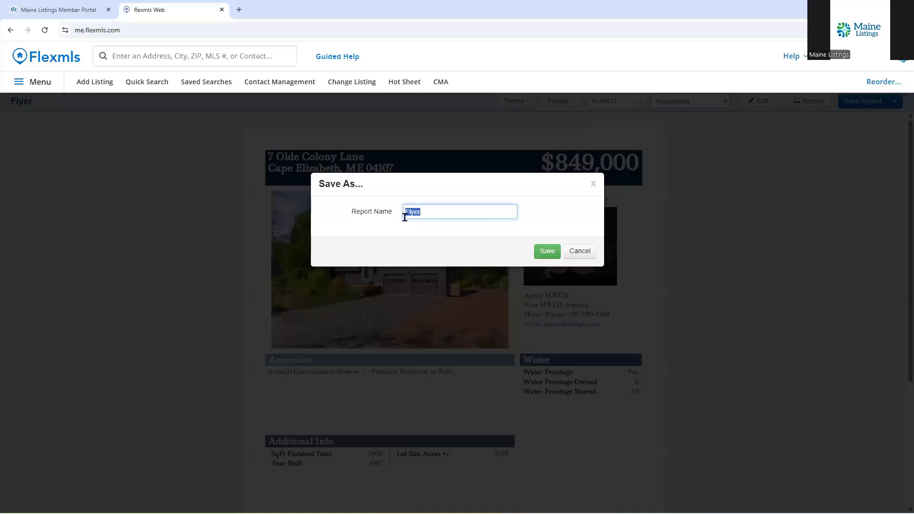
click(437, 213)
text(Webinar)
click(546, 252)
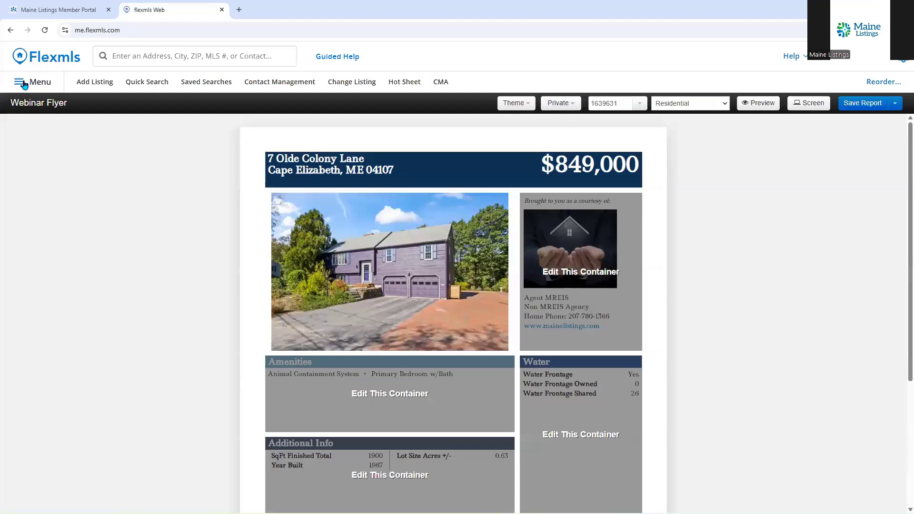
Return to the agent dashboard and open the new listings from the Hot Sheet for Town of South Portland
click(53, 60)
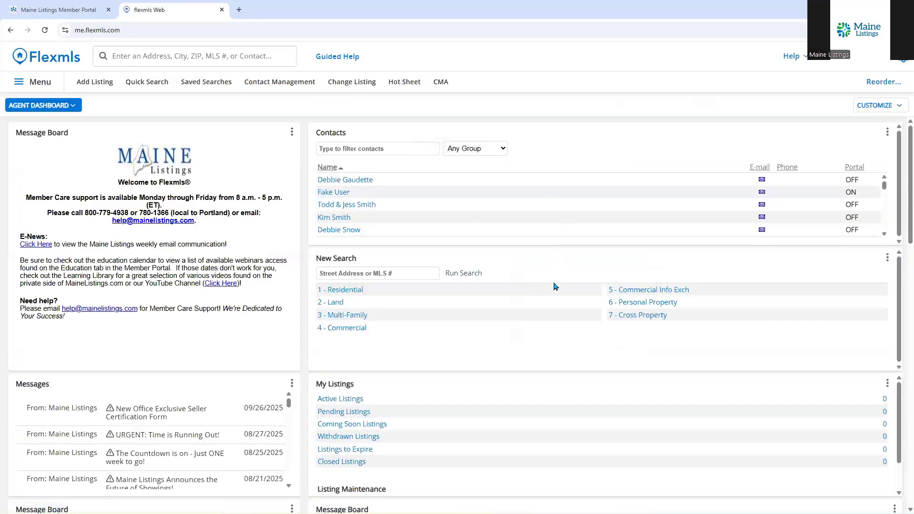
scroll(541, 373, down, 2)
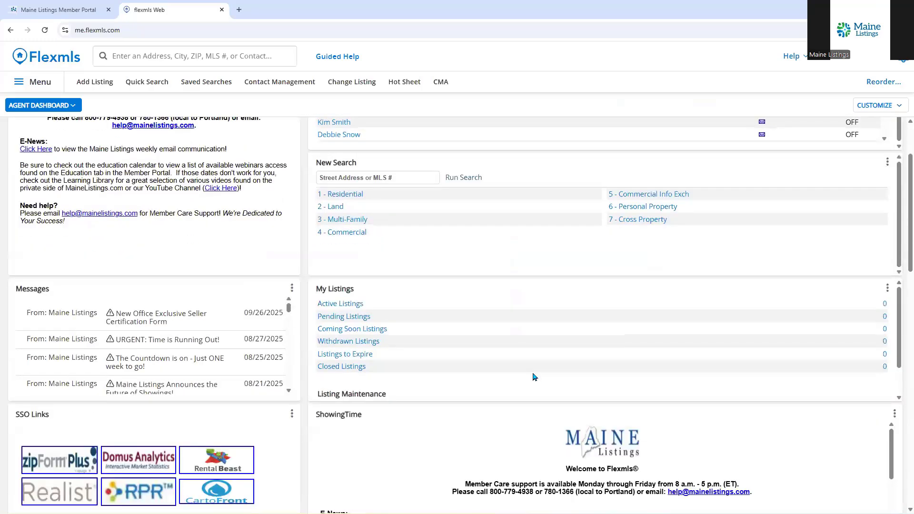
scroll(542, 367, down, 1)
scroll(550, 424, down, 4)
scroll(564, 423, down, 5)
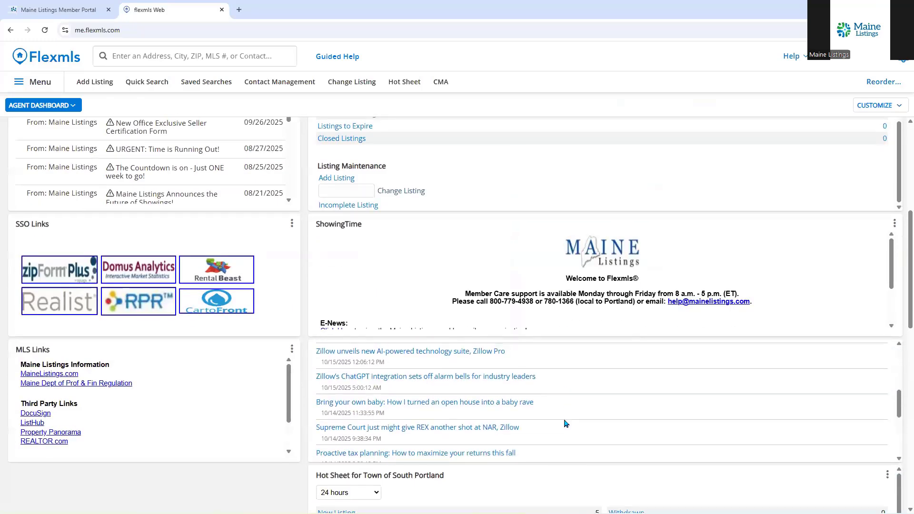
scroll(569, 494, down, 5)
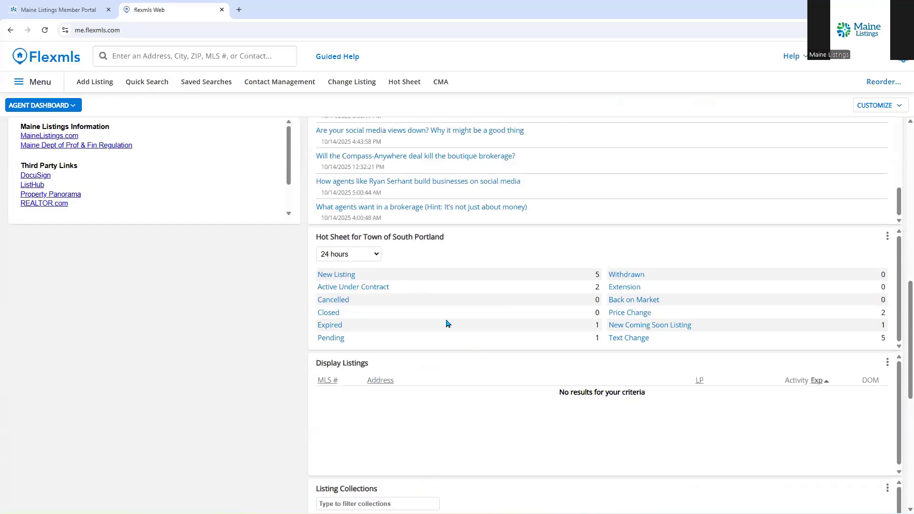
click(343, 276)
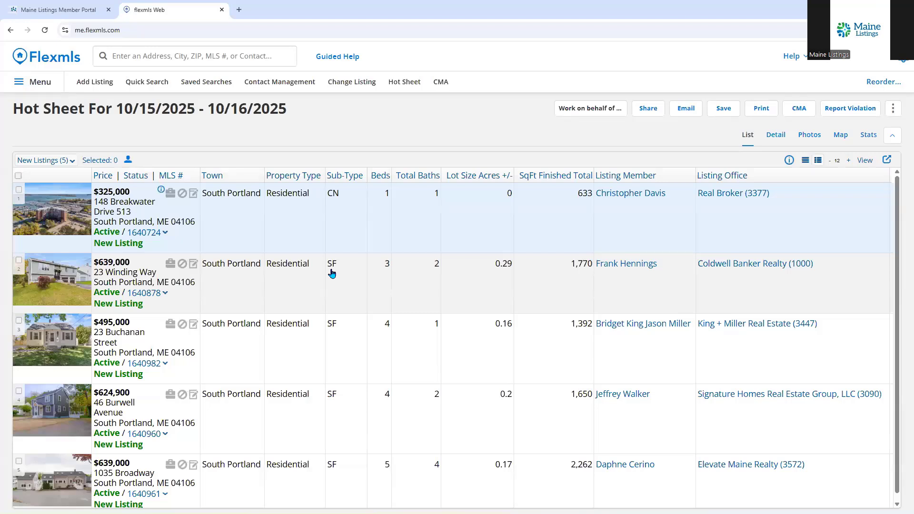
Open the first new listing's details and switch its report view to Webinar Flyer
click(138, 235)
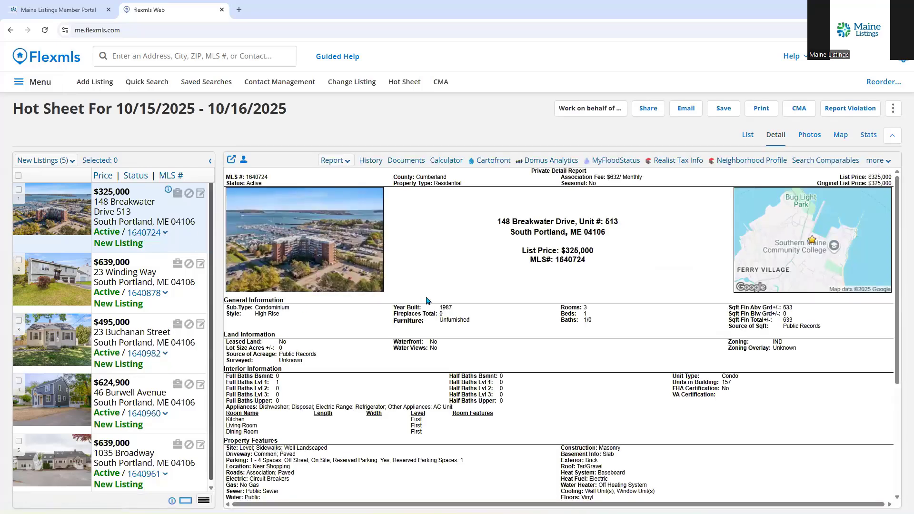
click(348, 163)
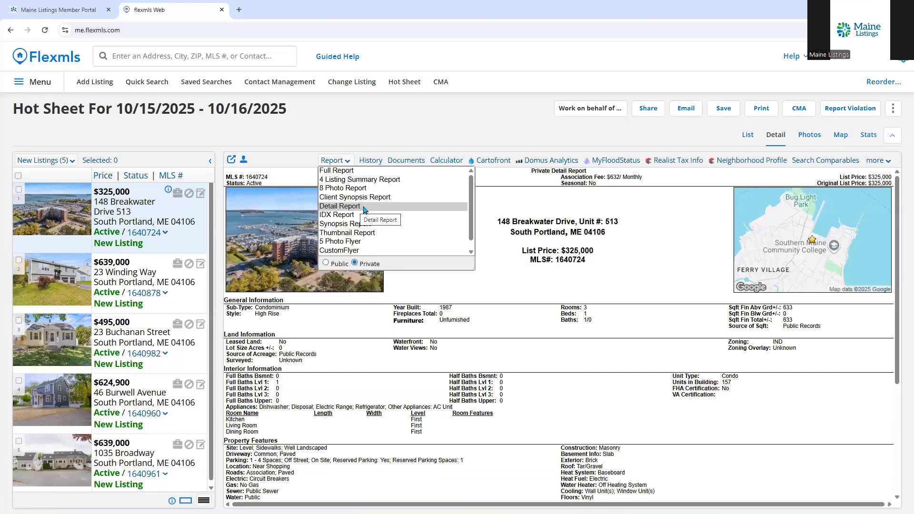
scroll(384, 214, down, 1)
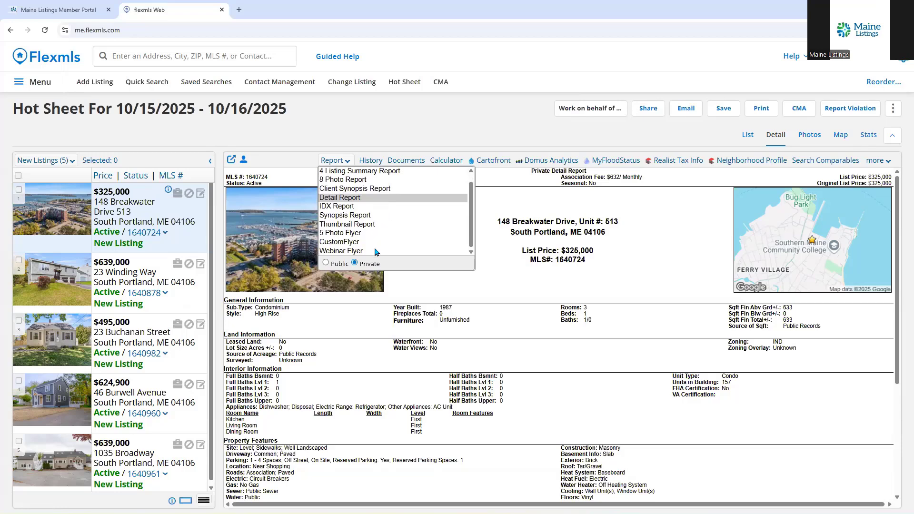
click(350, 251)
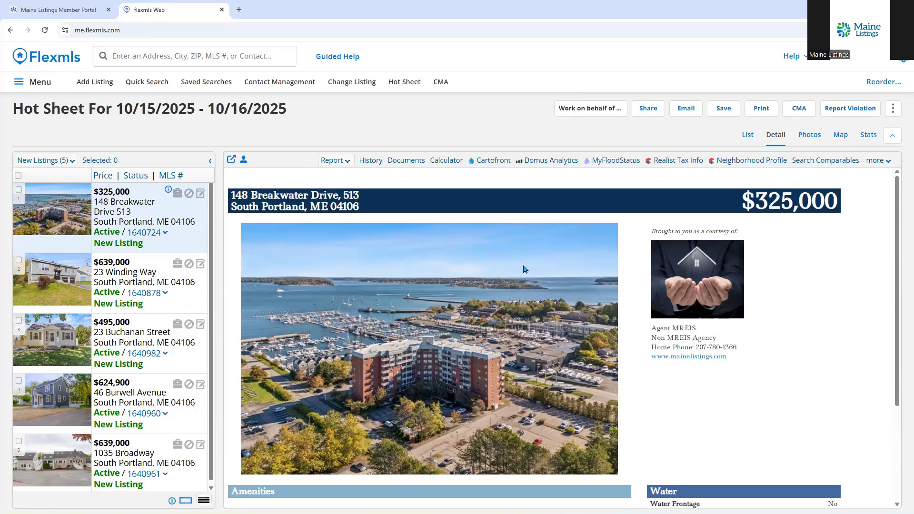
Examine the listing's flyer, checking the Amenities, Water, Additional Info and Remarks sections
scroll(483, 290, down, 2)
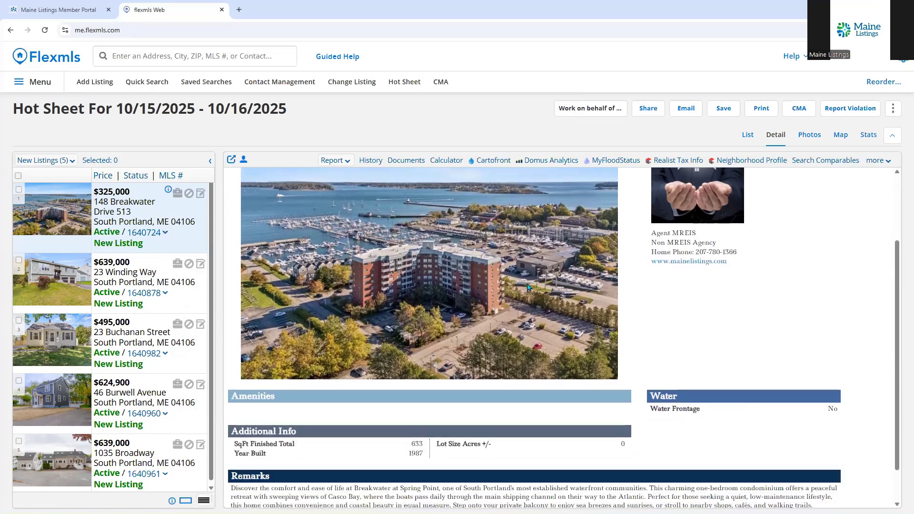
scroll(543, 285, down, 1)
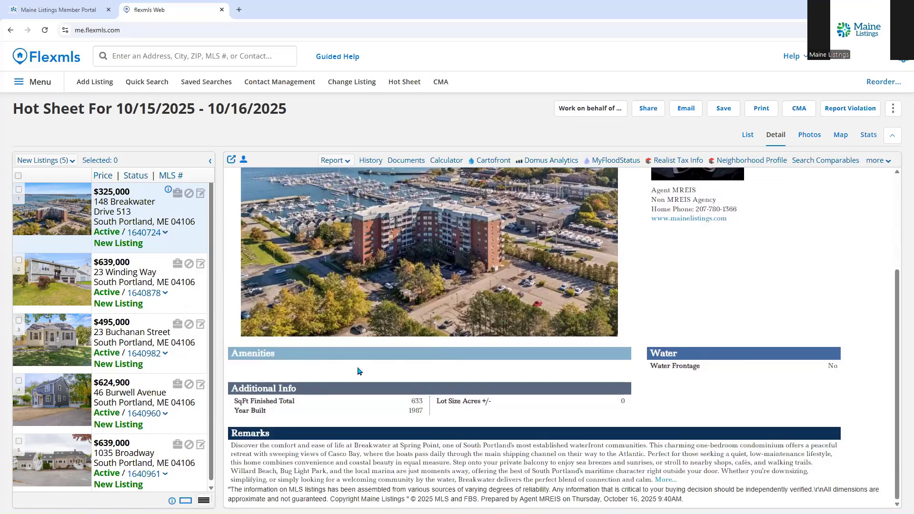
drag(710, 366, 568, 392)
drag(365, 404, 334, 412)
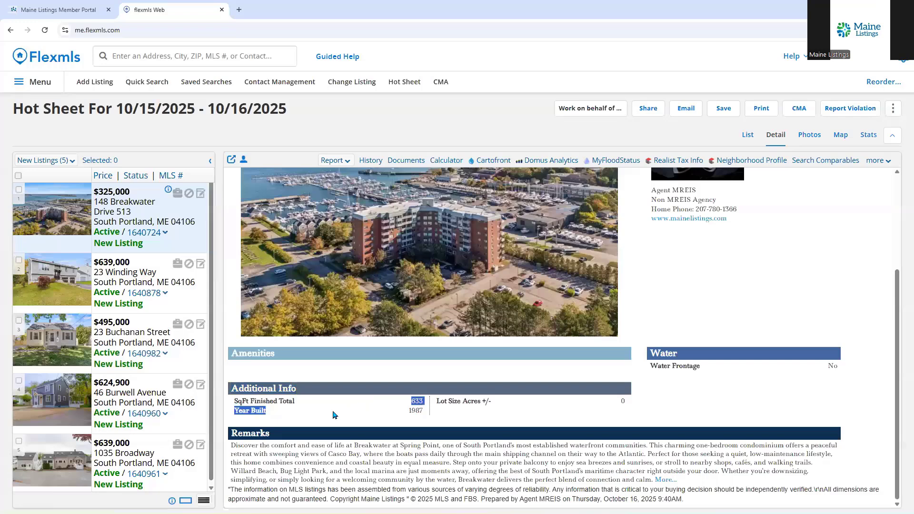
click(328, 415)
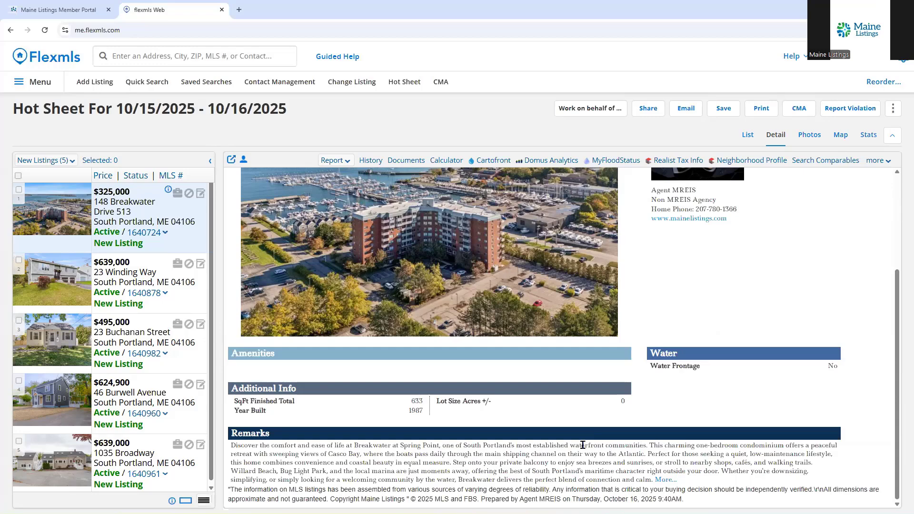
scroll(583, 445, up, 3)
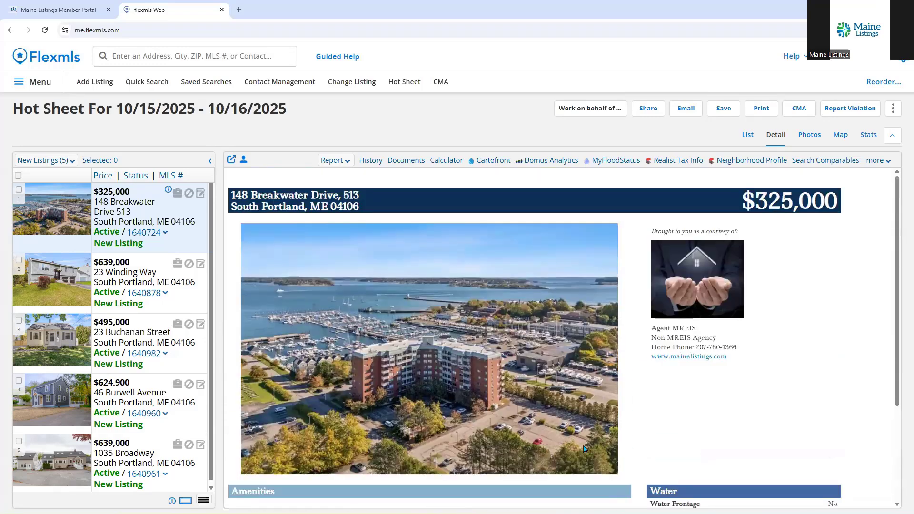